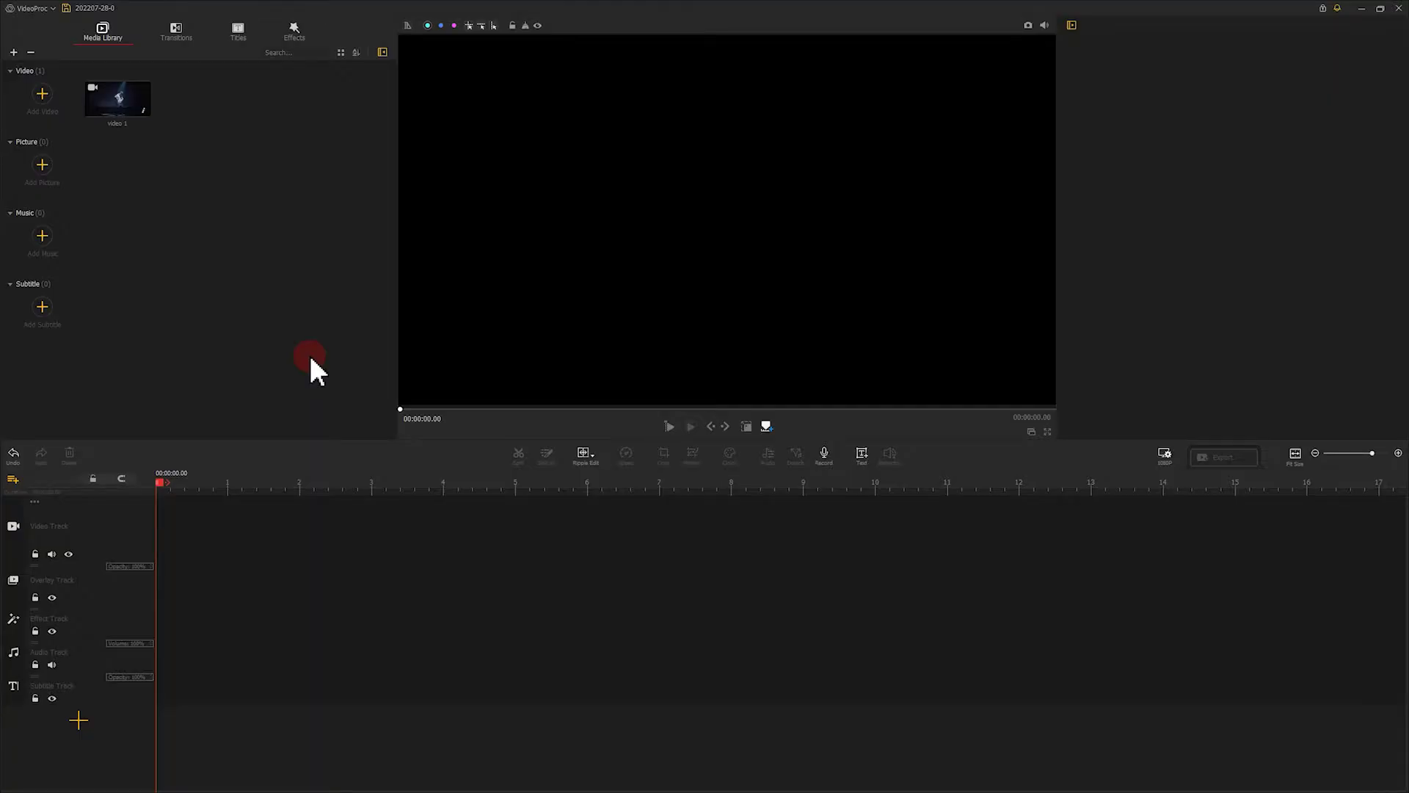
Add video 1 to the video track and move the playhead to 00:00:02.26
drag(142, 116, 179, 522)
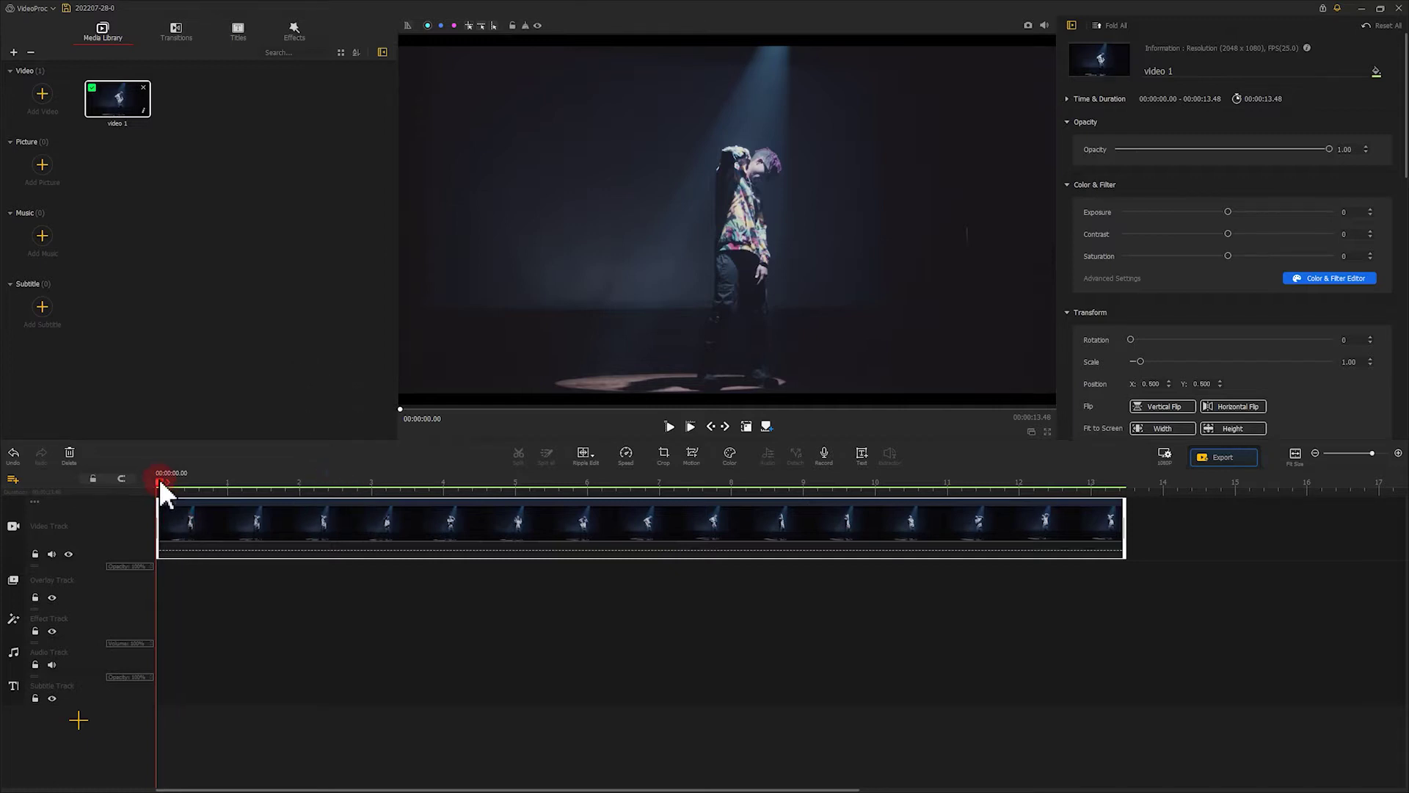
drag(160, 480, 320, 486)
key(m)
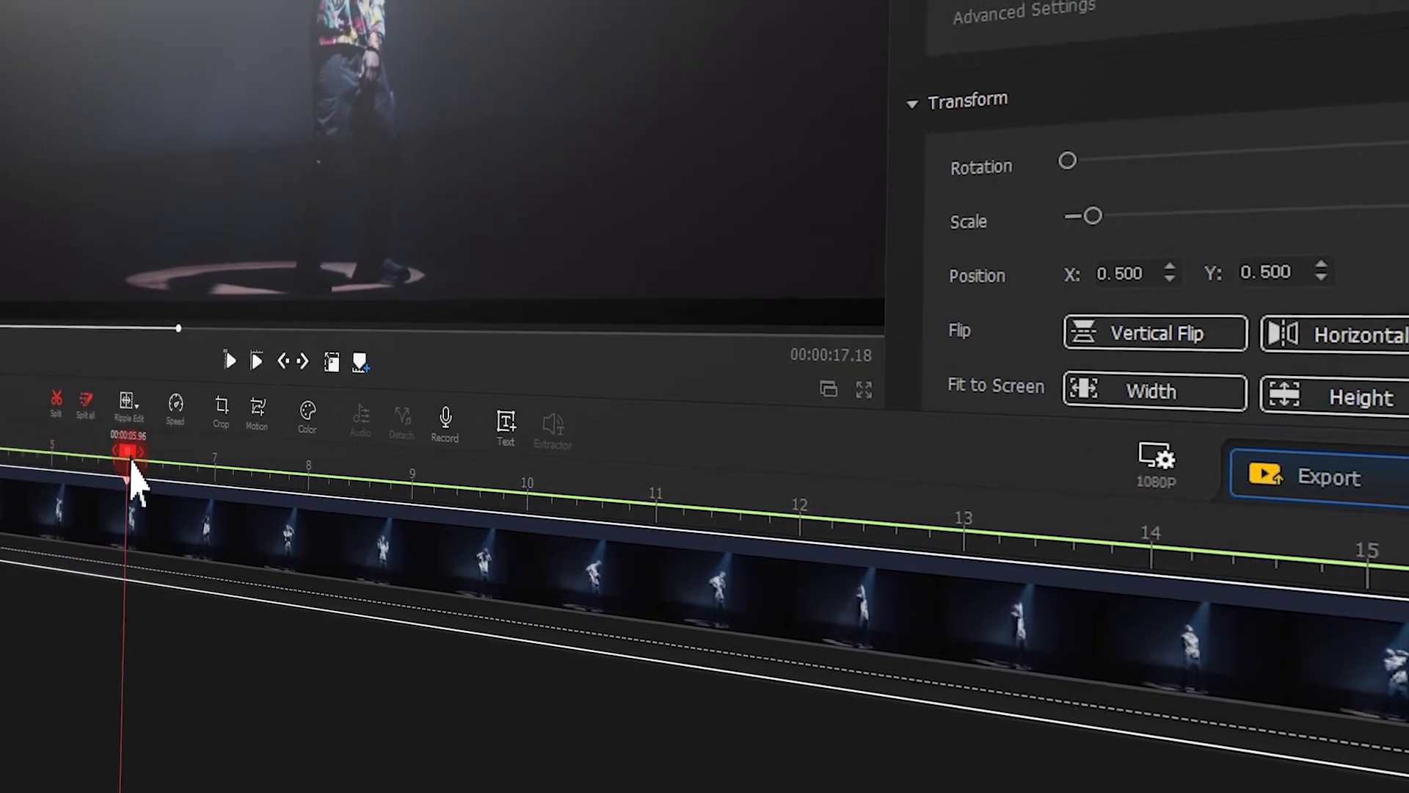
Split the clip at 00:00:02.26 and save a PNG snapshot of that frame
click(56, 402)
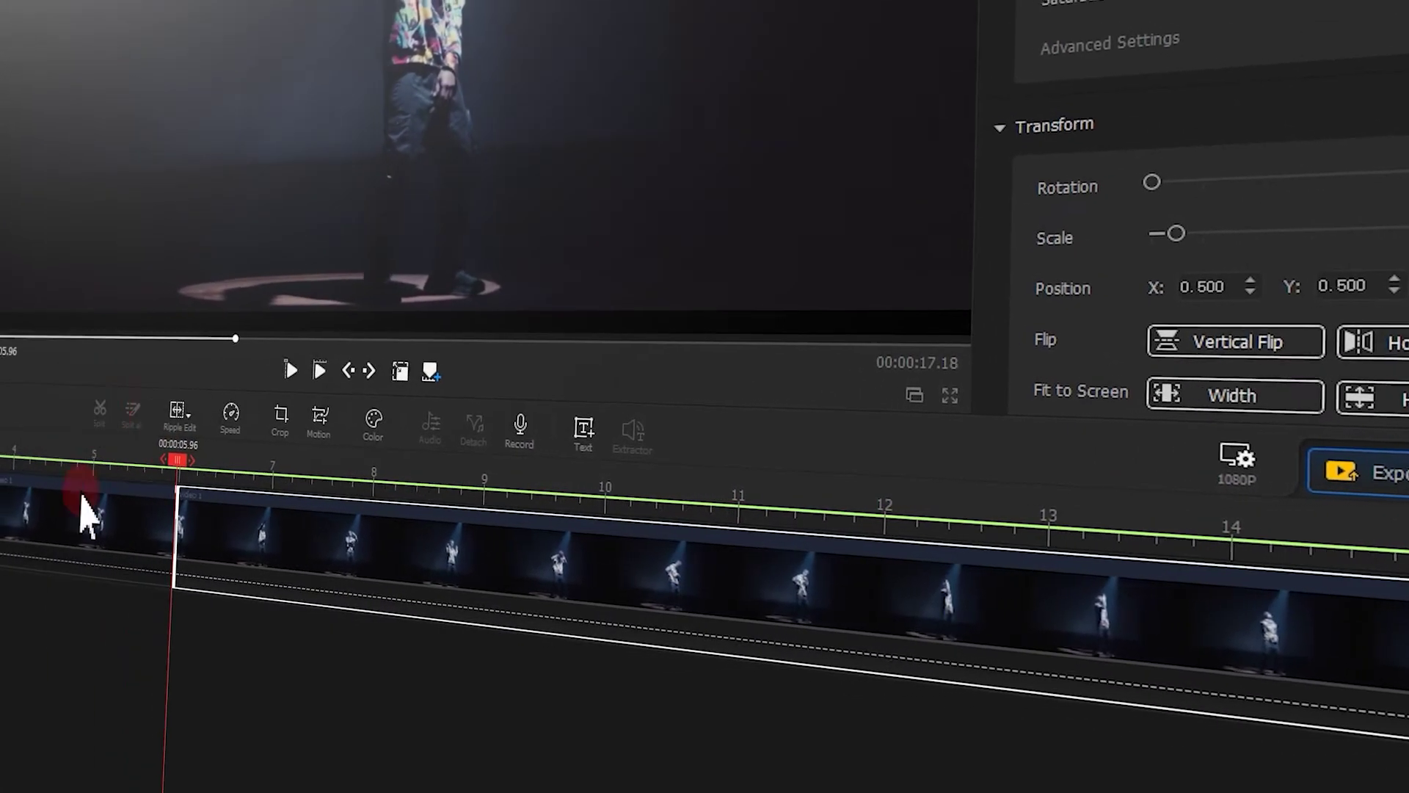
click(83, 506)
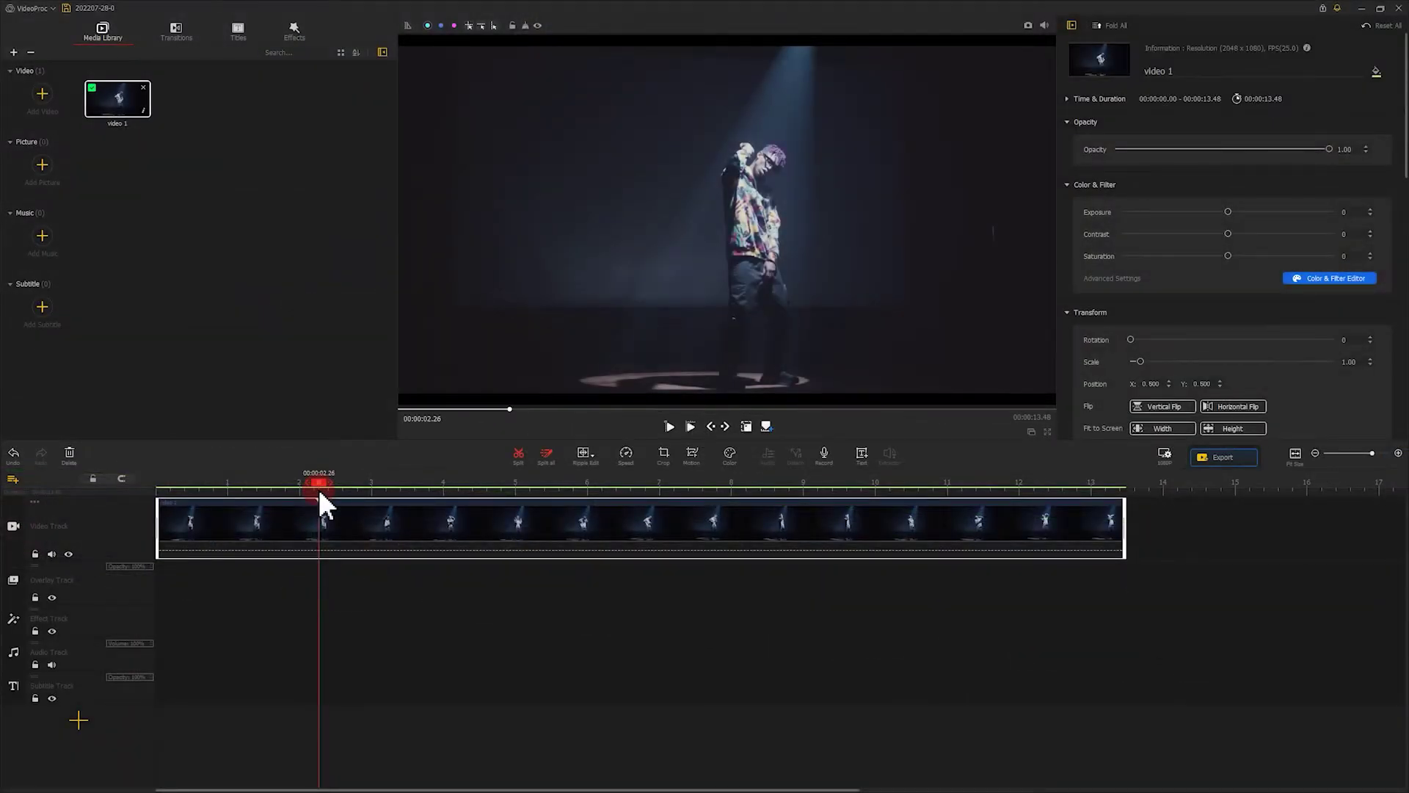
click(1028, 25)
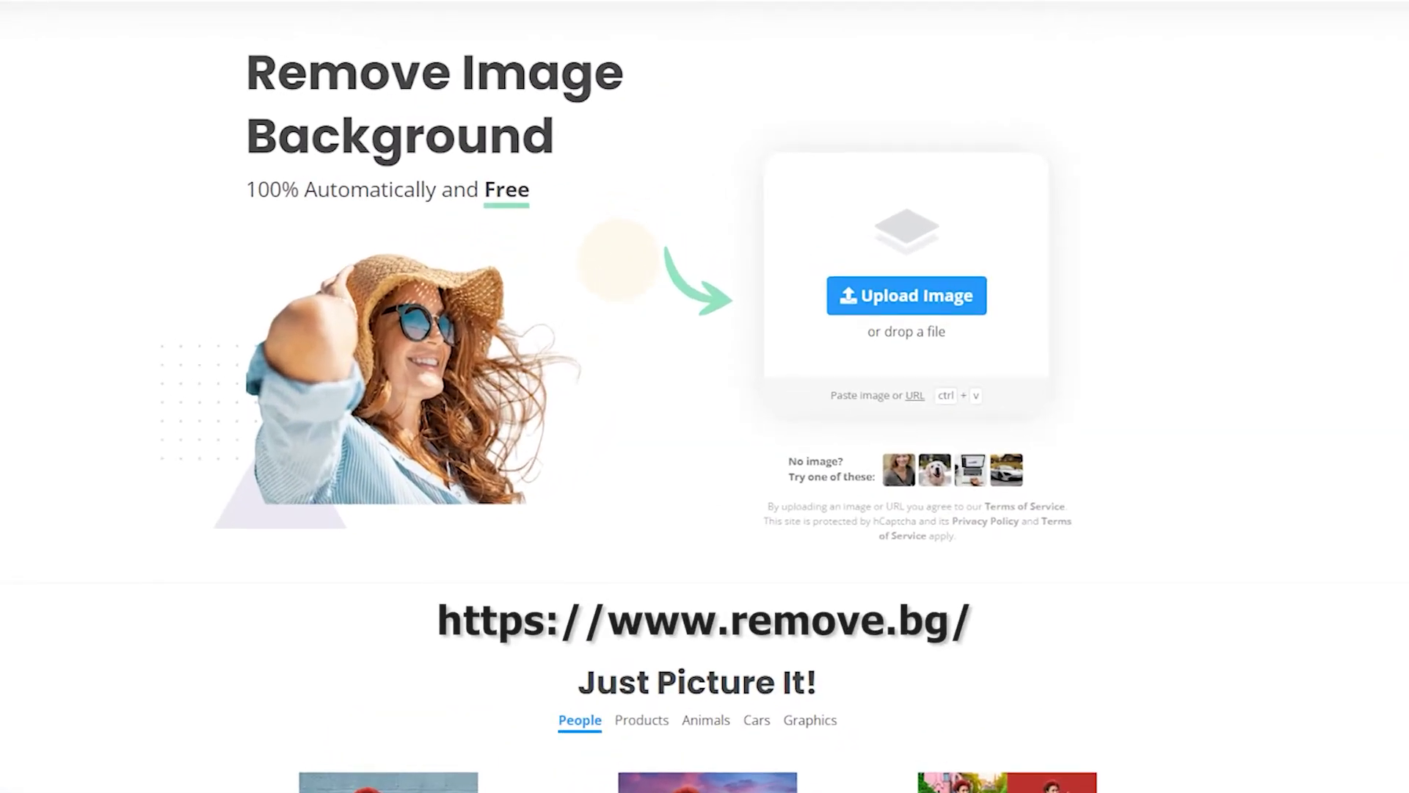
Upload the snapshot PNG to remove.bg and download the background-free cutout
drag(1259, 22, 918, 292)
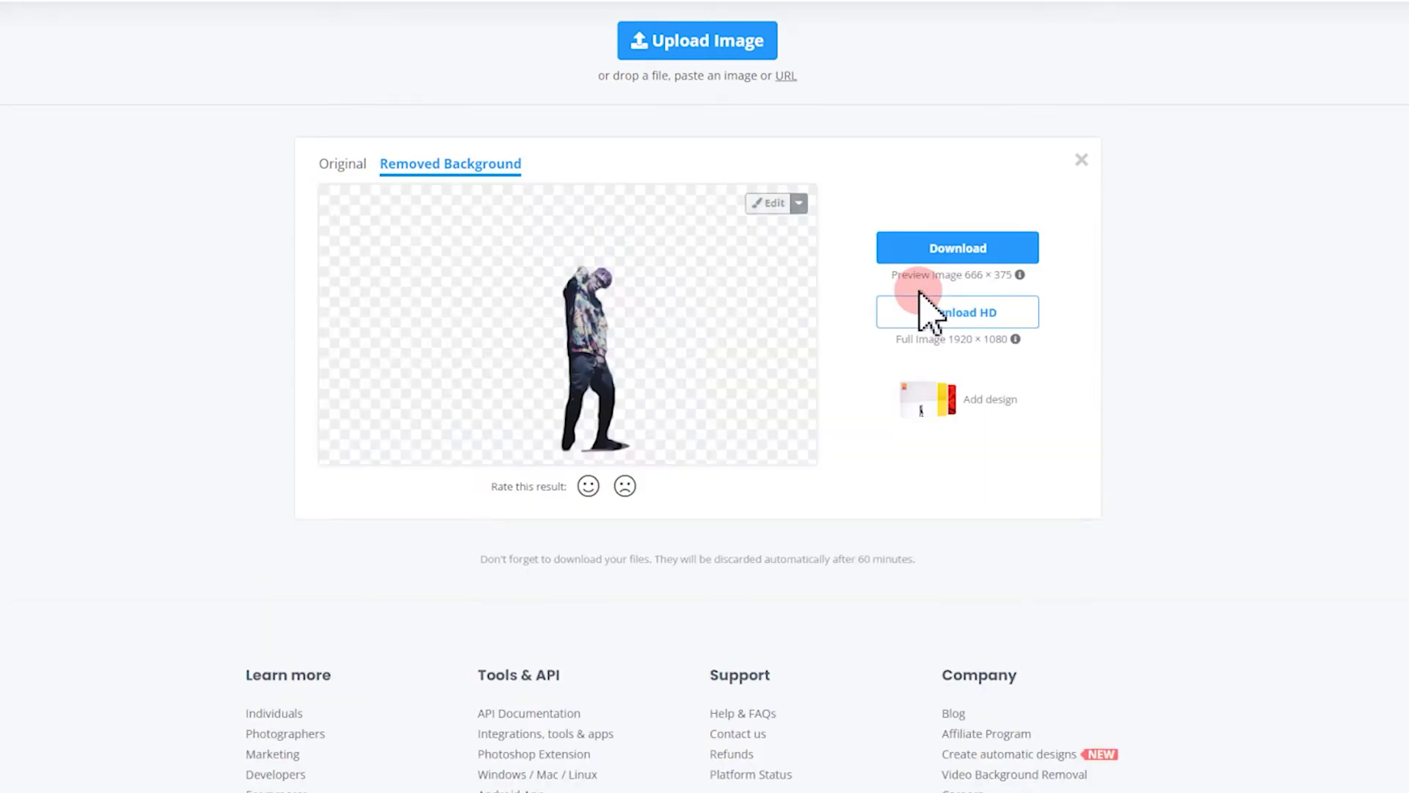
click(934, 253)
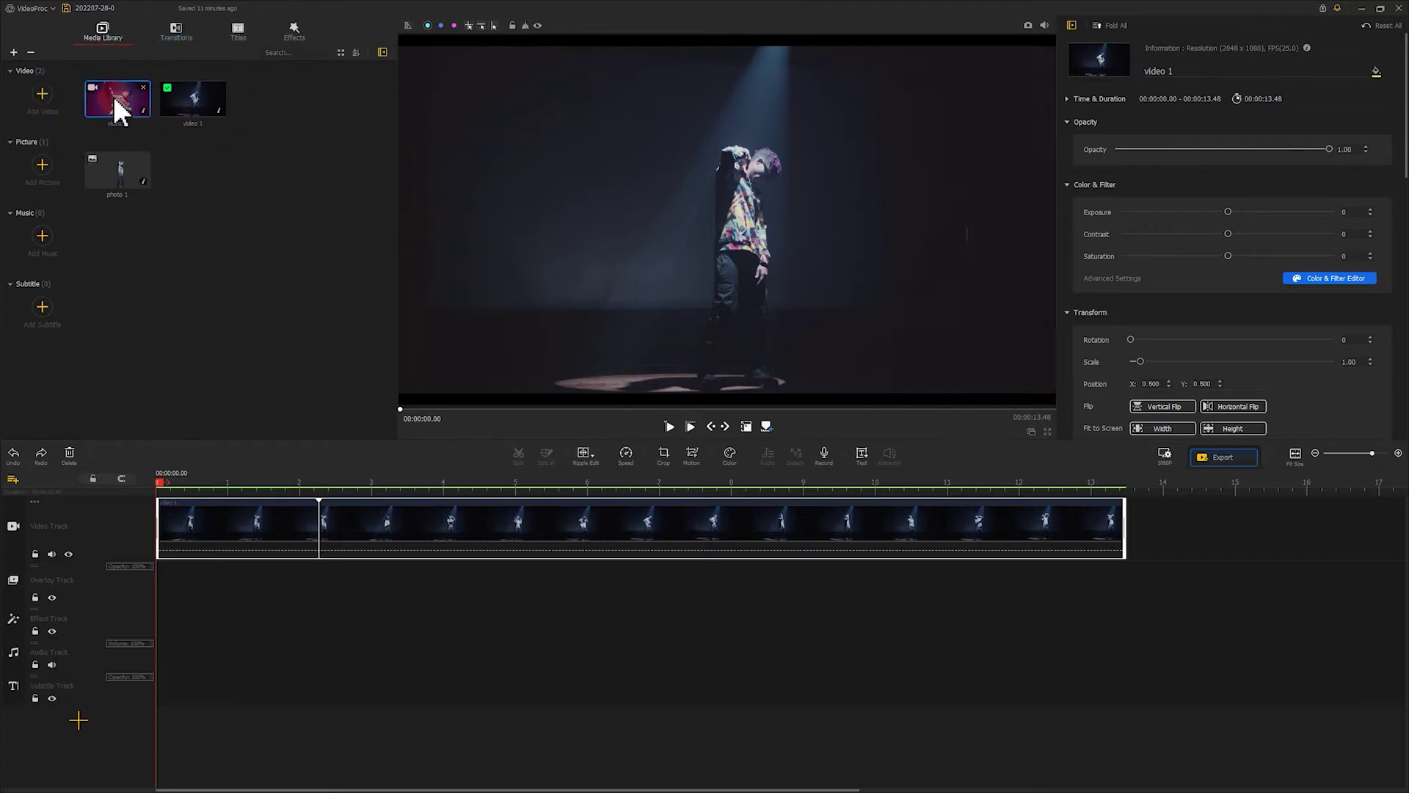
Add video 2, trimmed to 3.69 s, at the start and delete video 1's opening before 00:00:05.96
drag(113, 95, 191, 527)
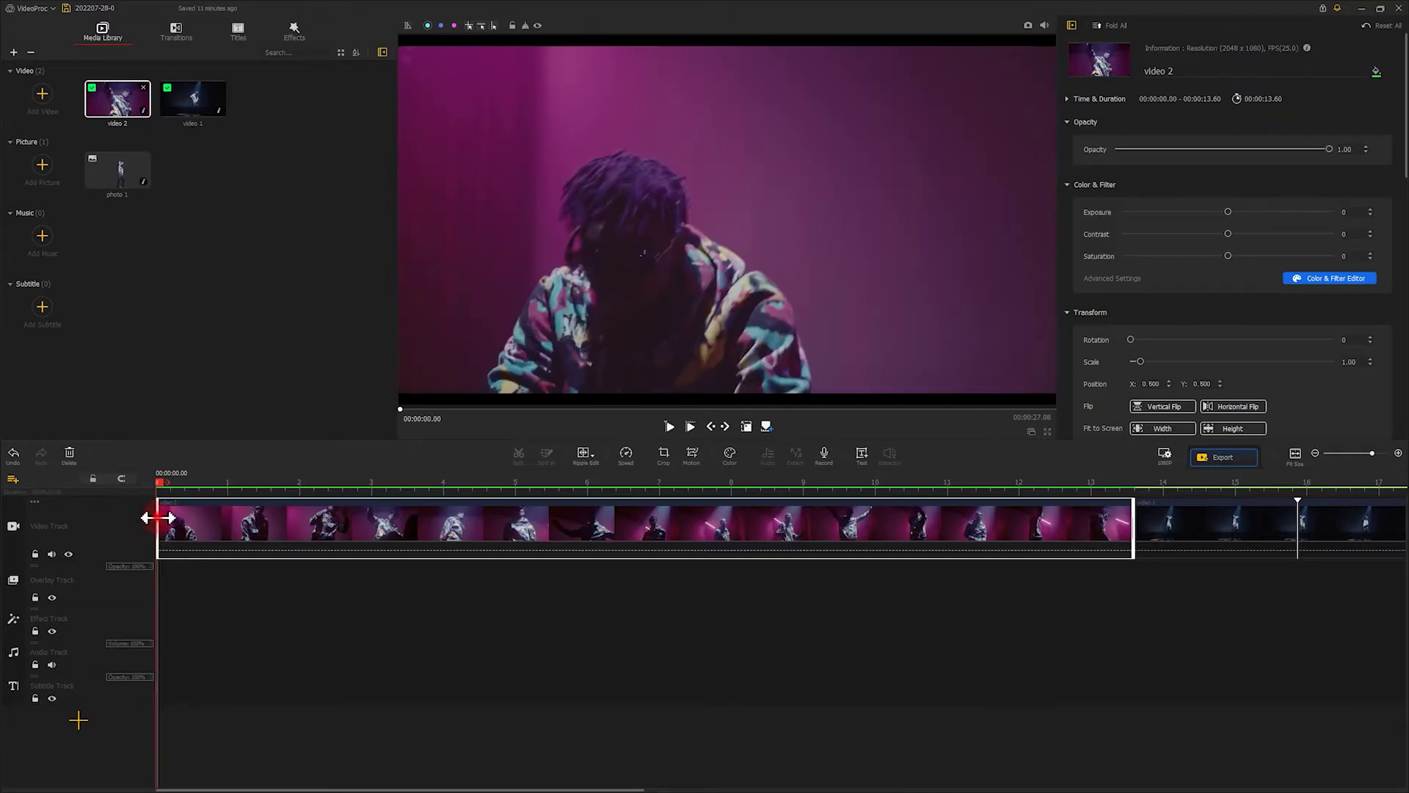
drag(157, 518, 872, 528)
click(433, 532)
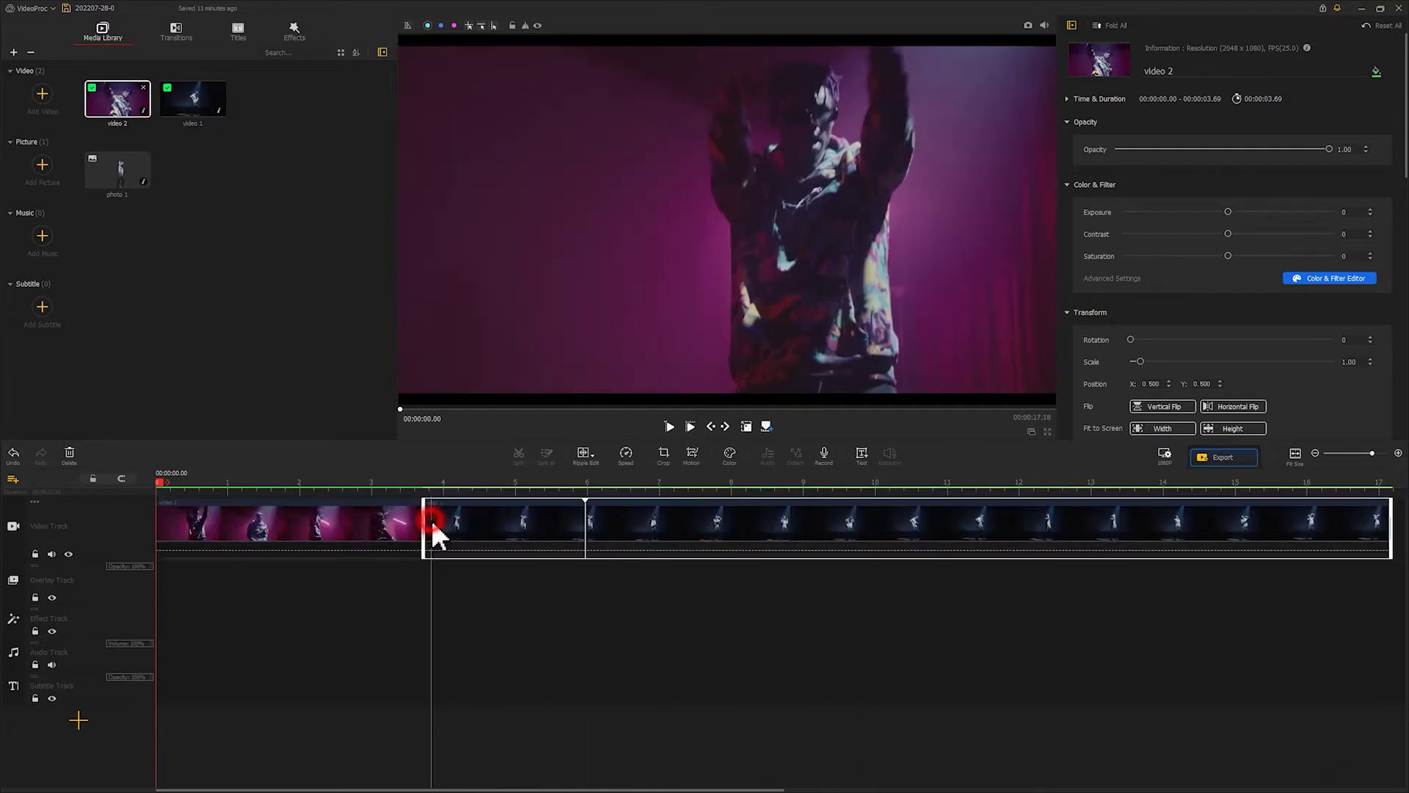
drag(436, 490, 587, 490)
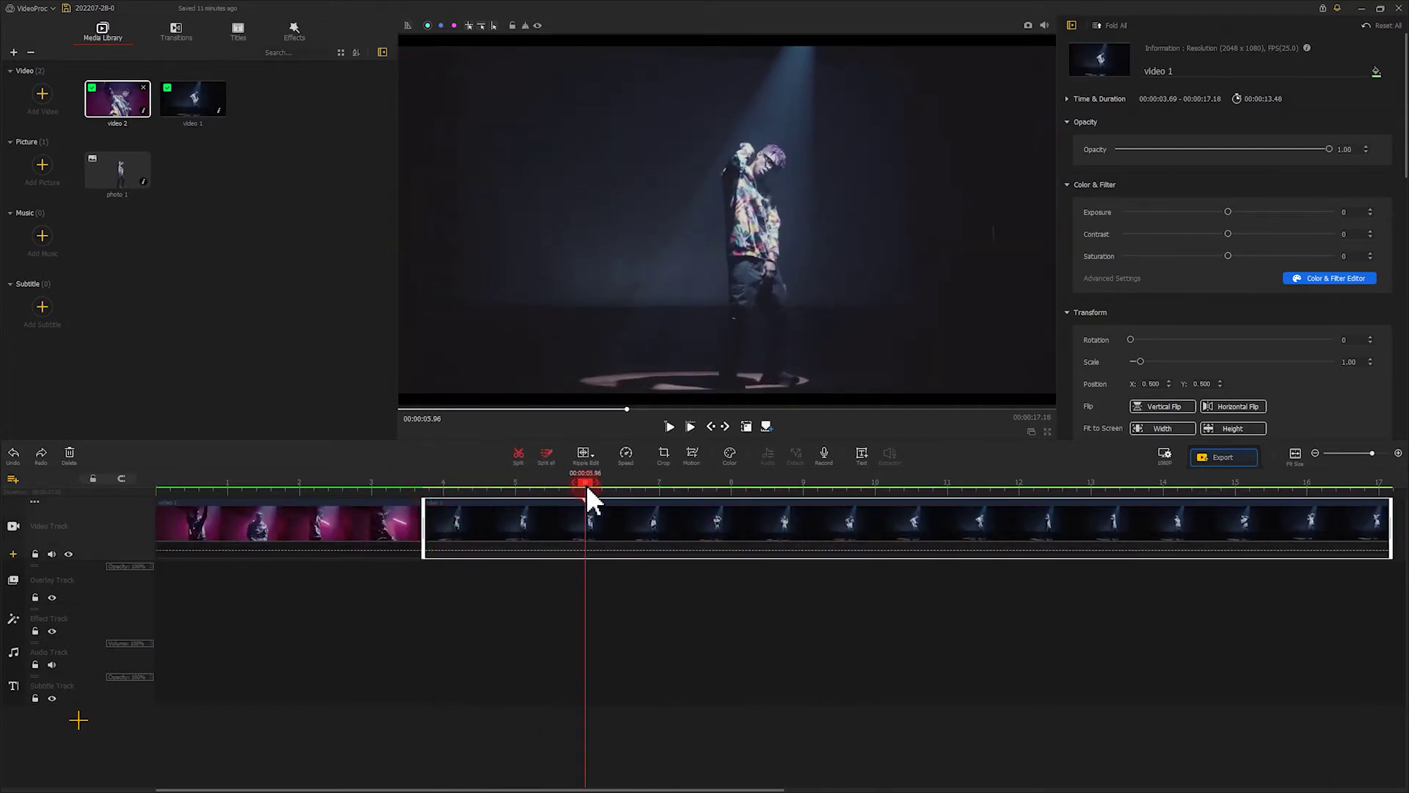
click(523, 452)
click(500, 534)
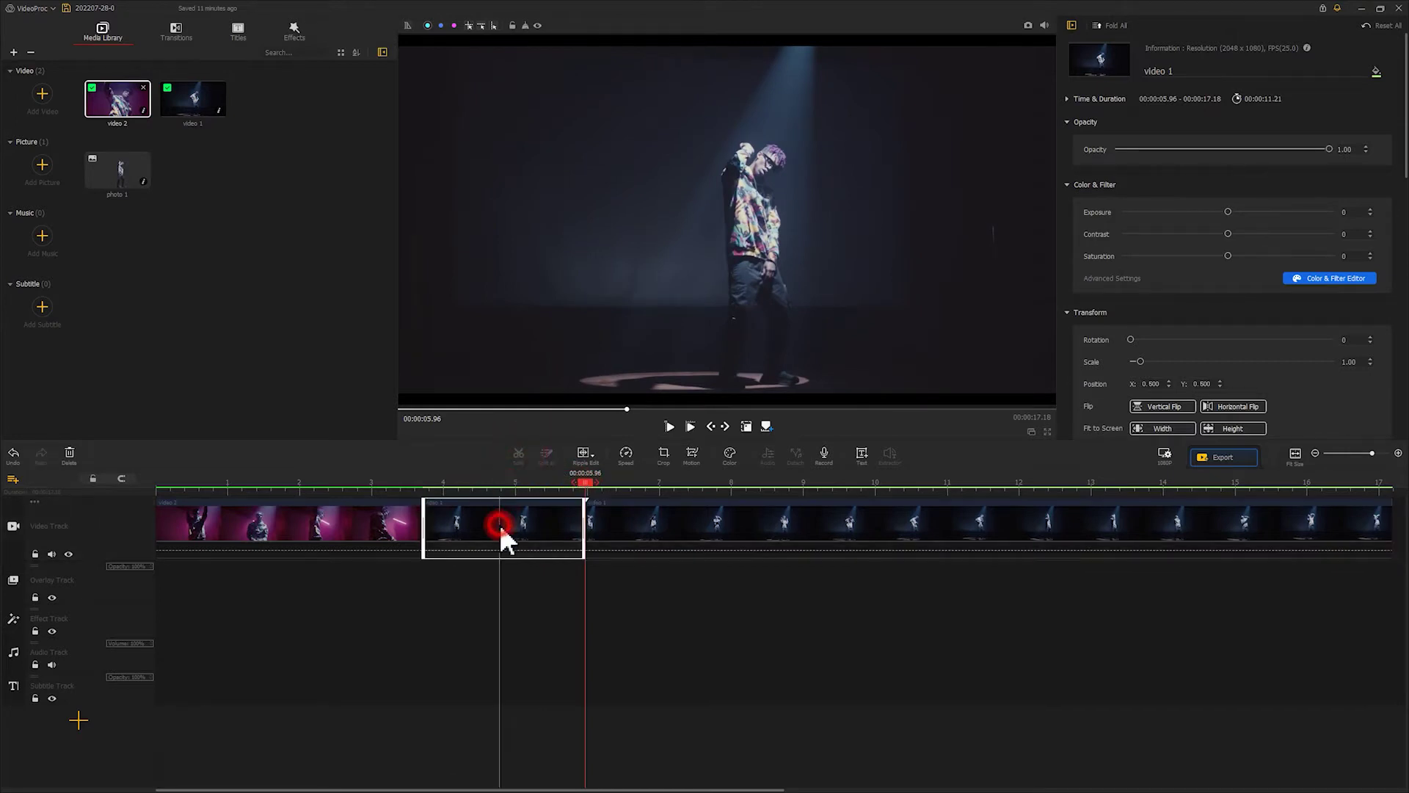
click(80, 452)
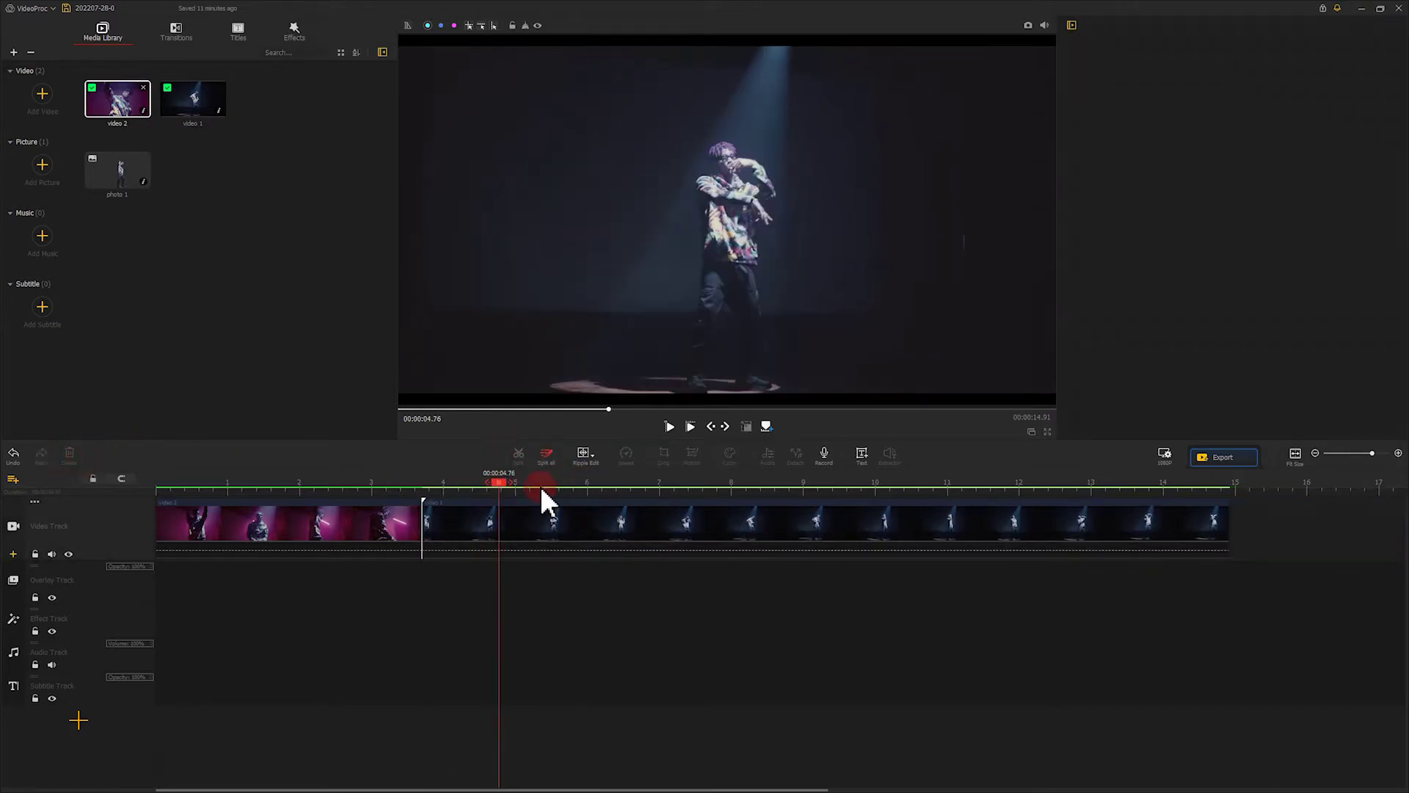
drag(497, 483, 390, 487)
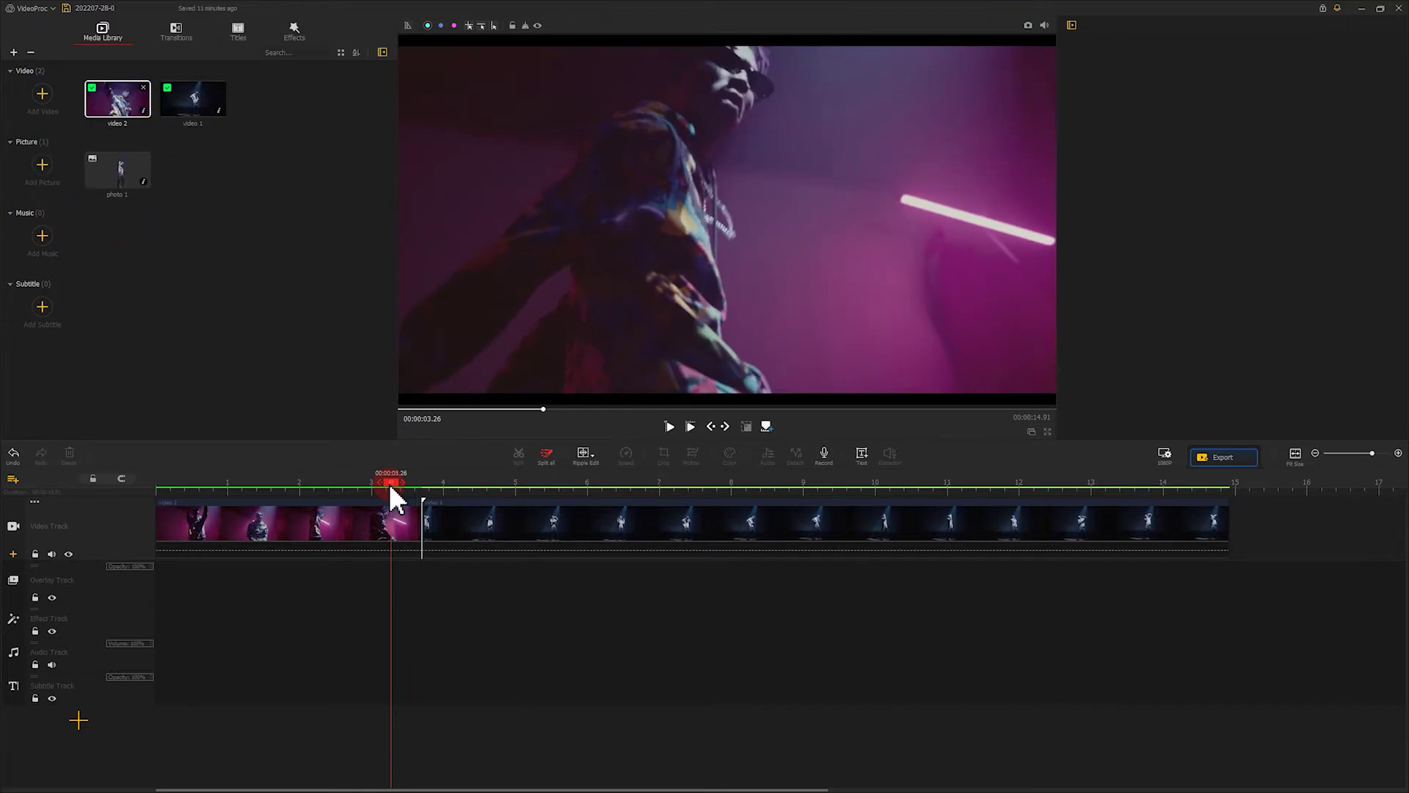
Place photo 1 on the overlay track and fit it to the screen height
drag(129, 189, 372, 602)
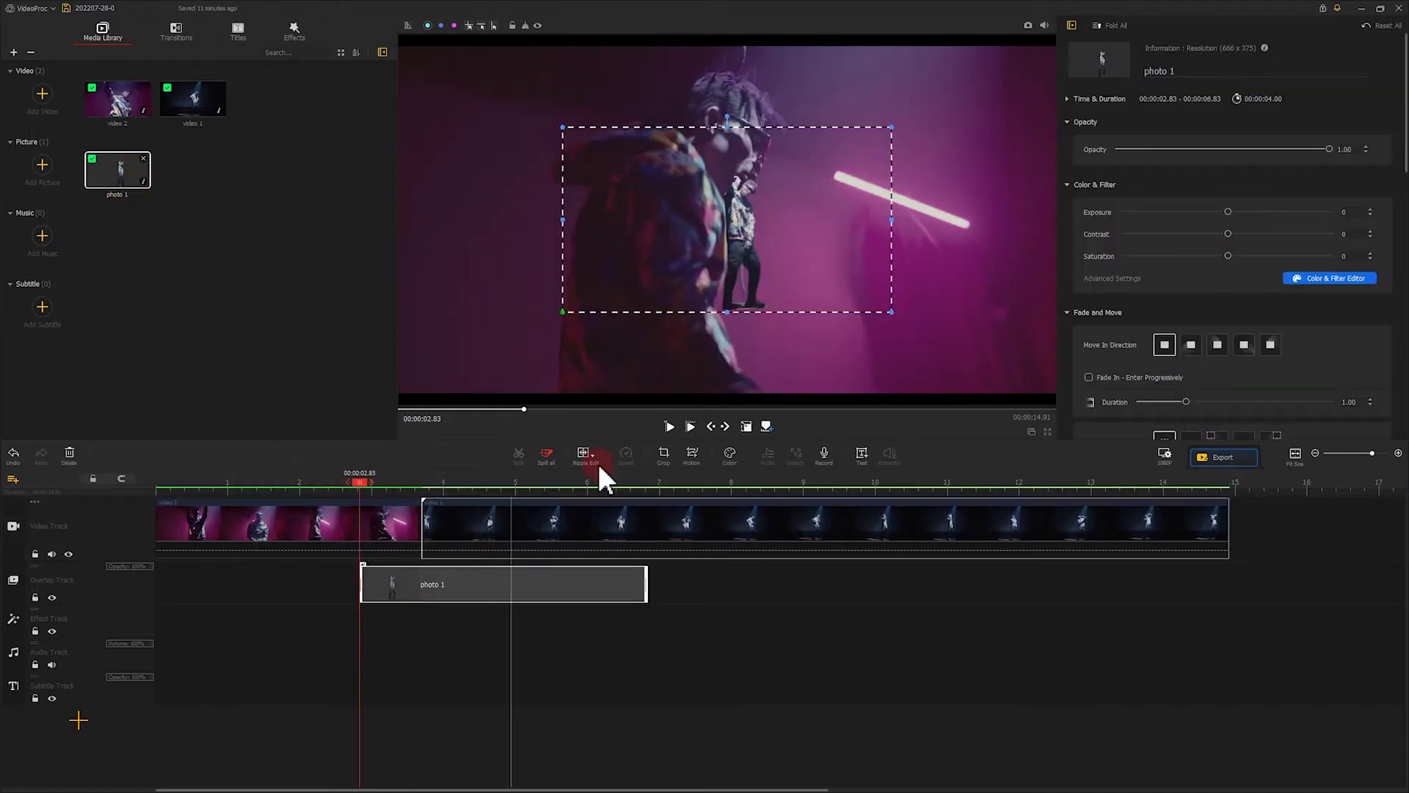
scroll(1253, 173, down, 5)
scroll(1252, 175, down, 1)
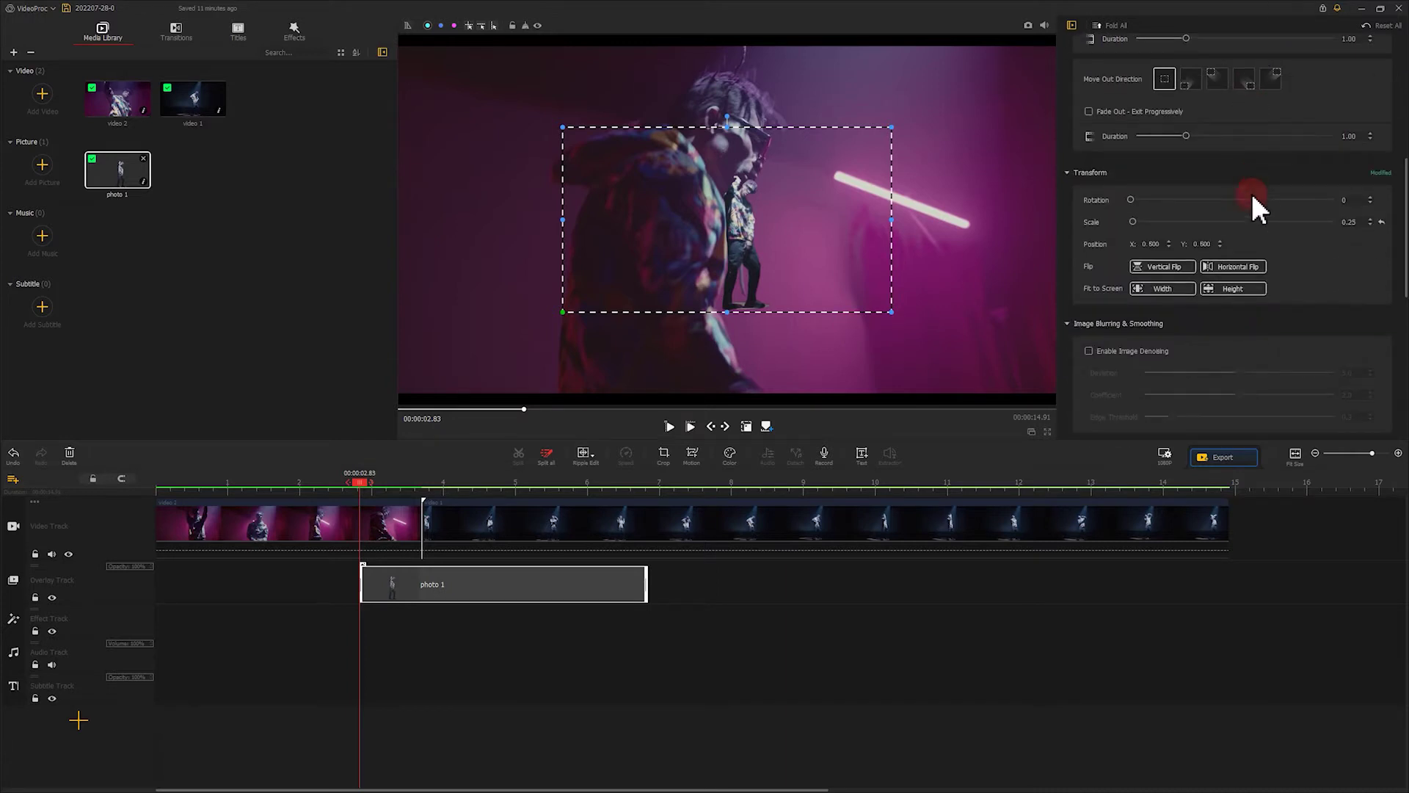
click(1233, 288)
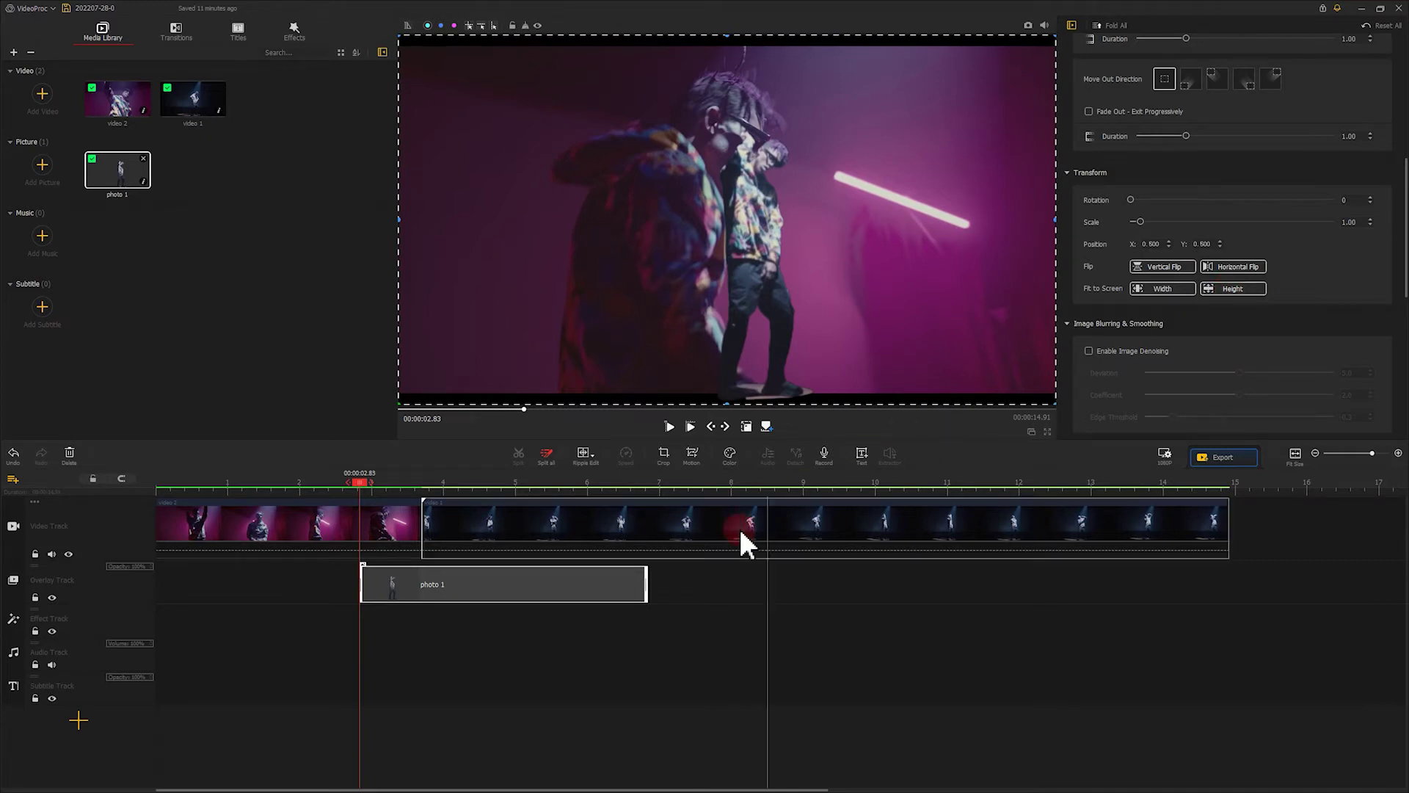
Trim the photo clip to a brief piece ending at the video 2–video 1 join
drag(645, 592, 422, 584)
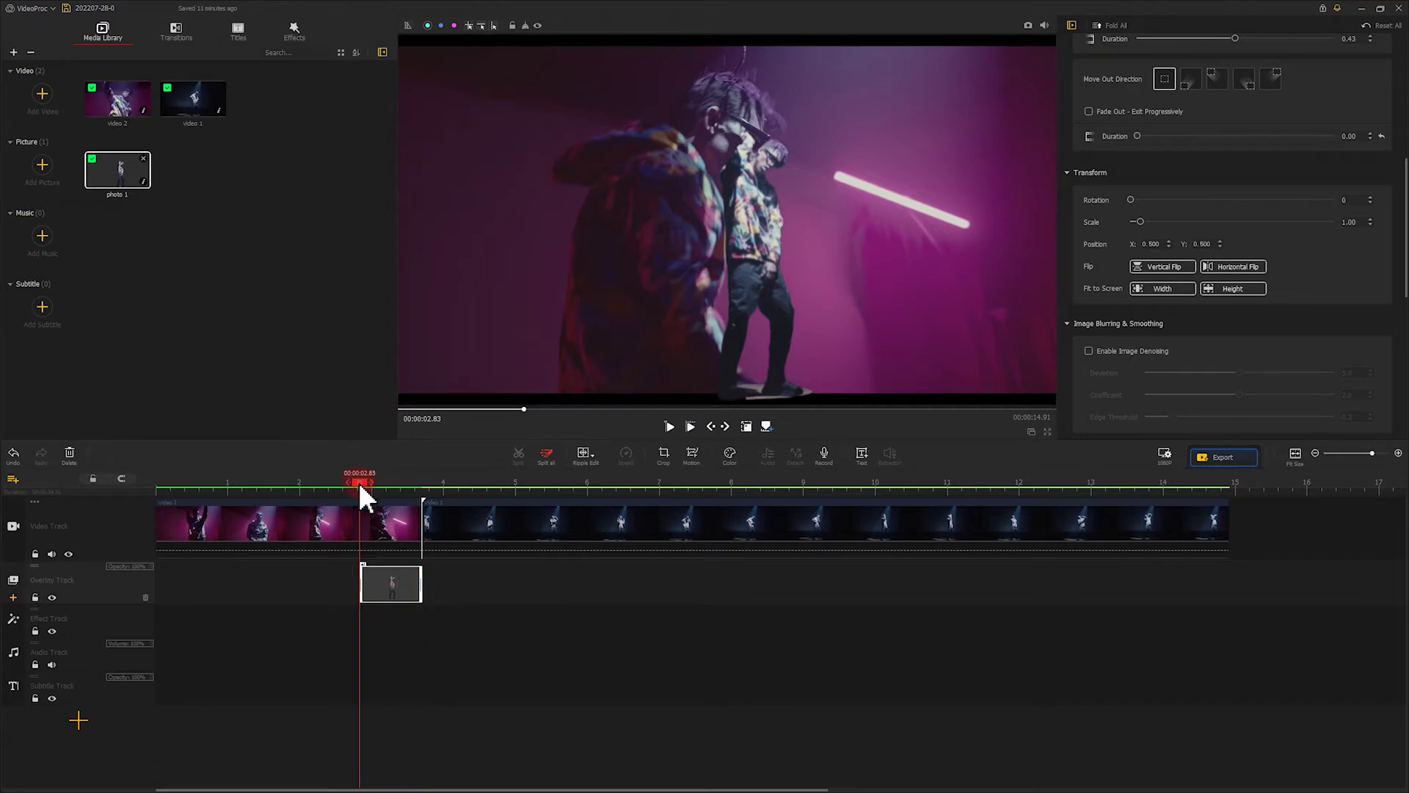
drag(359, 480, 341, 483)
click(376, 584)
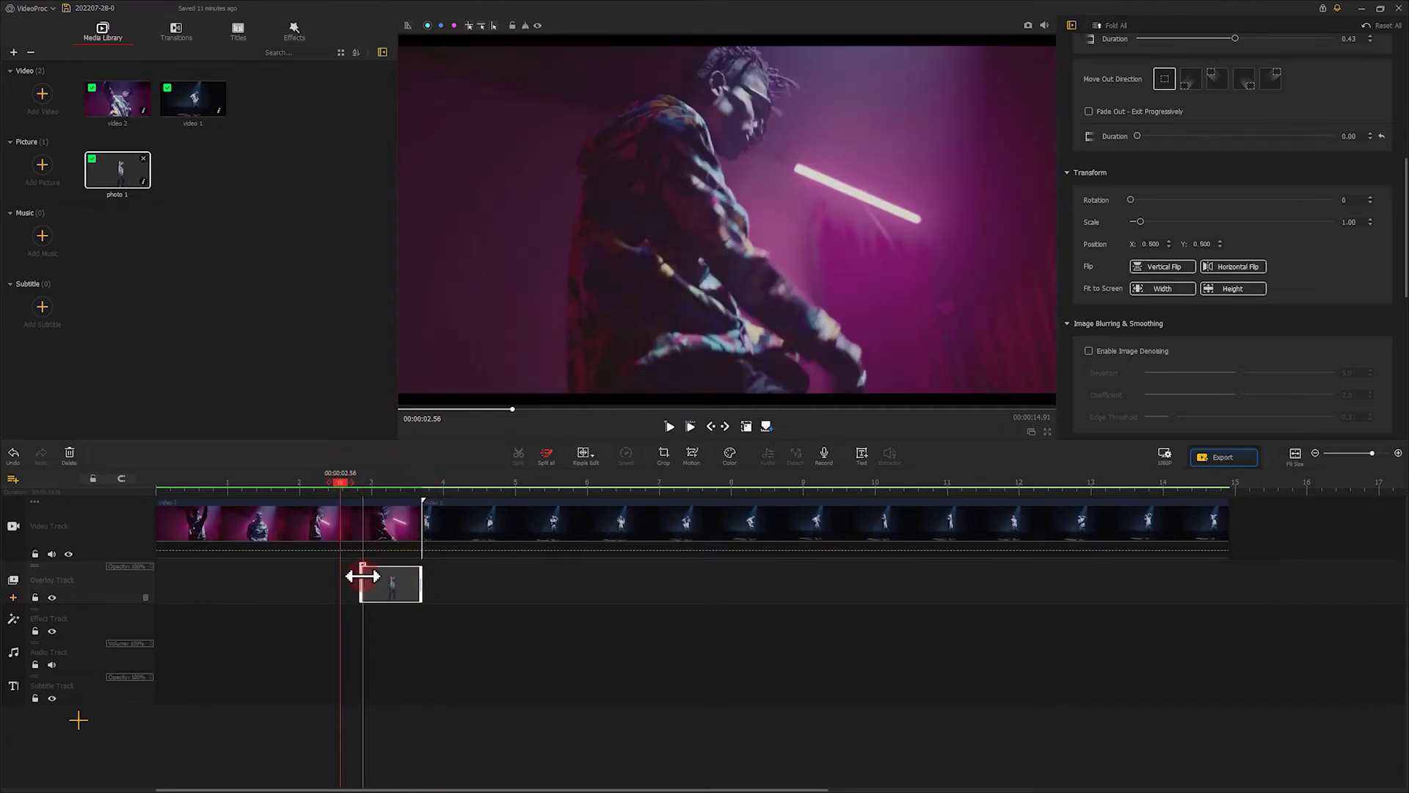
drag(374, 578, 389, 580)
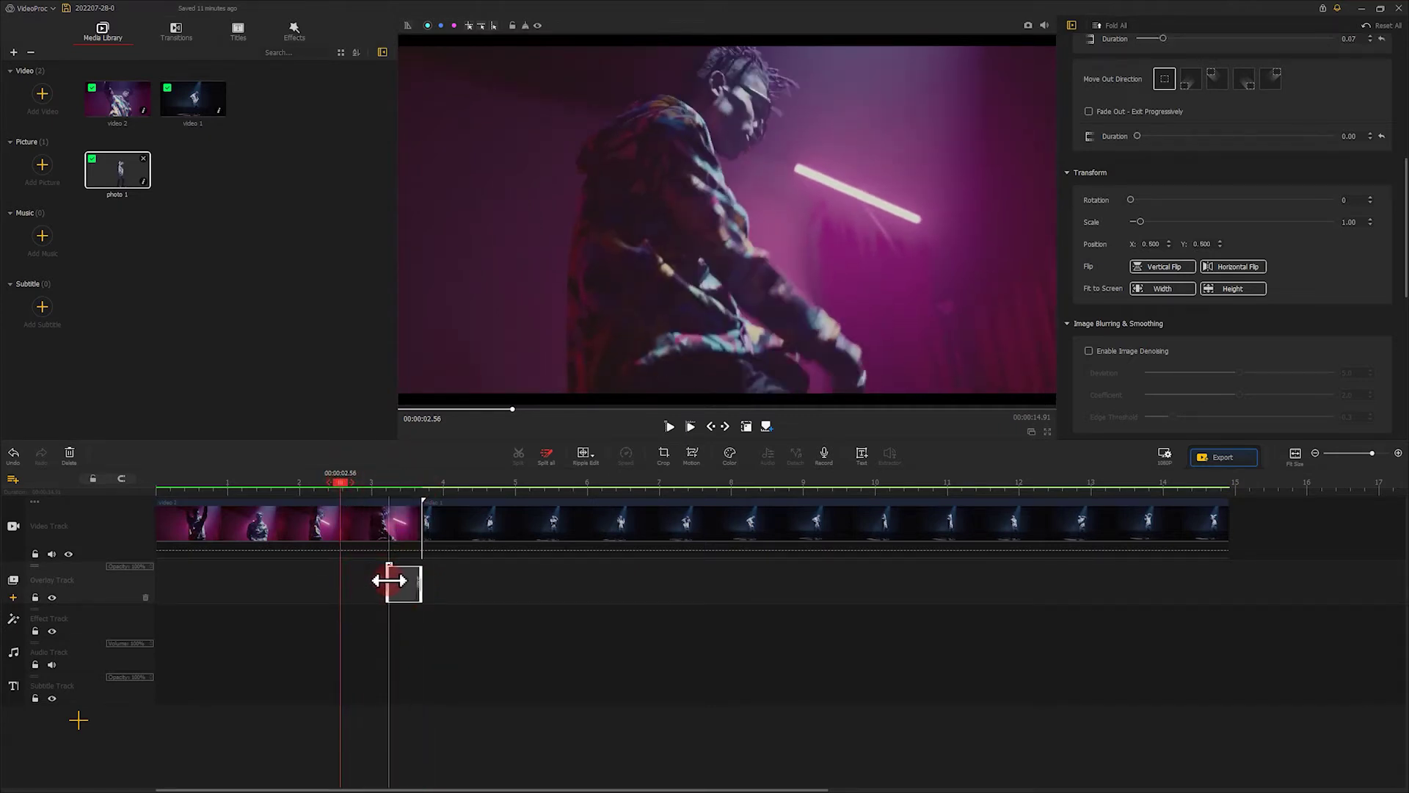
click(441, 576)
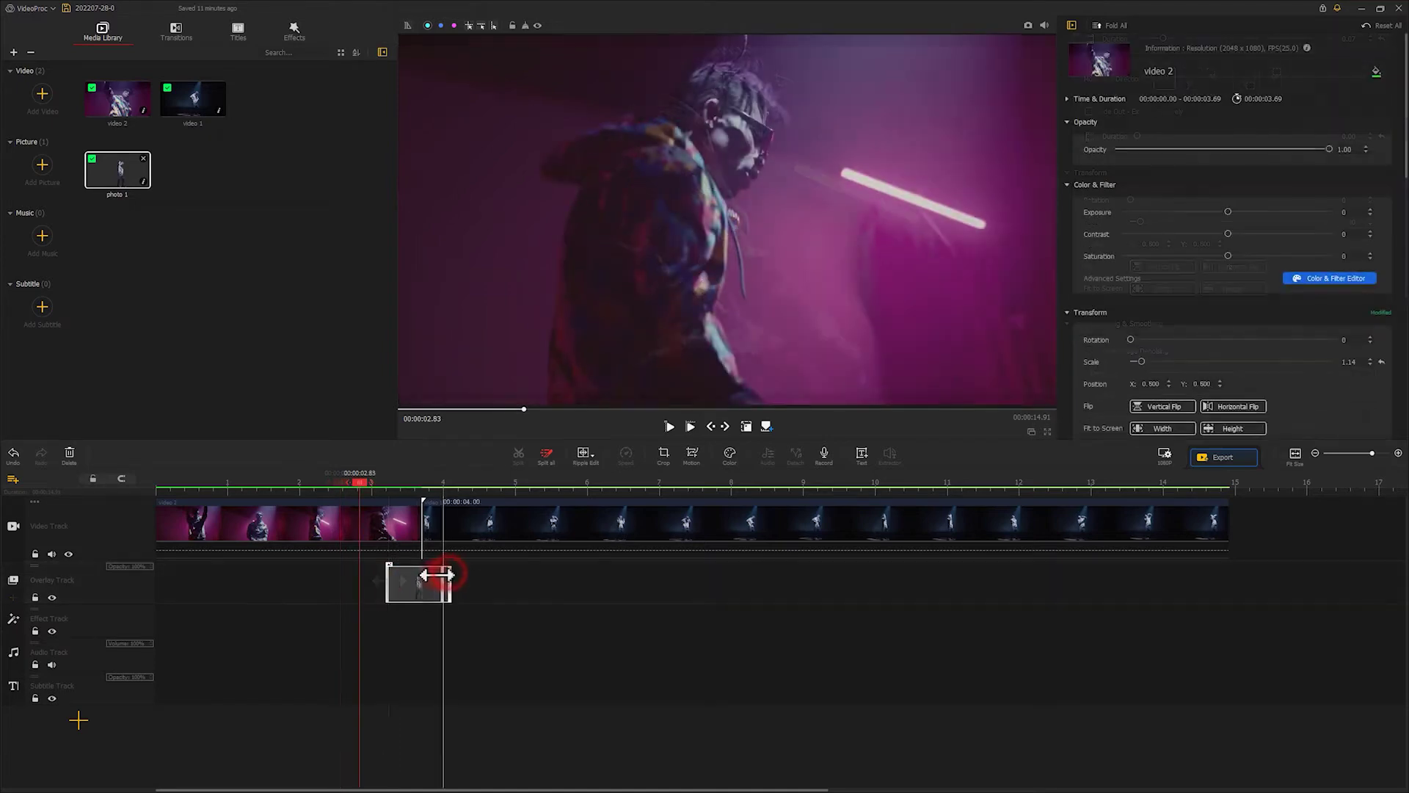
click(515, 563)
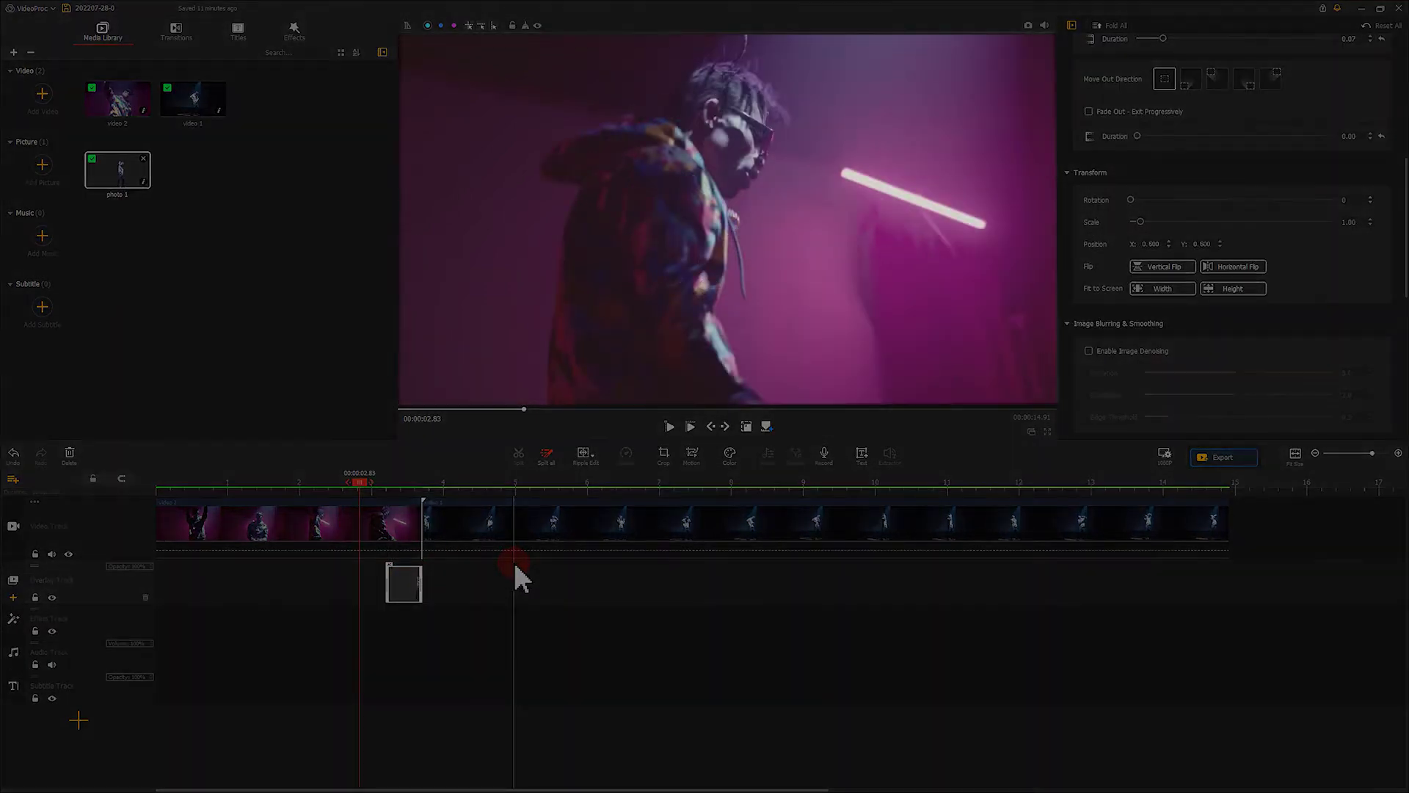
key(space)
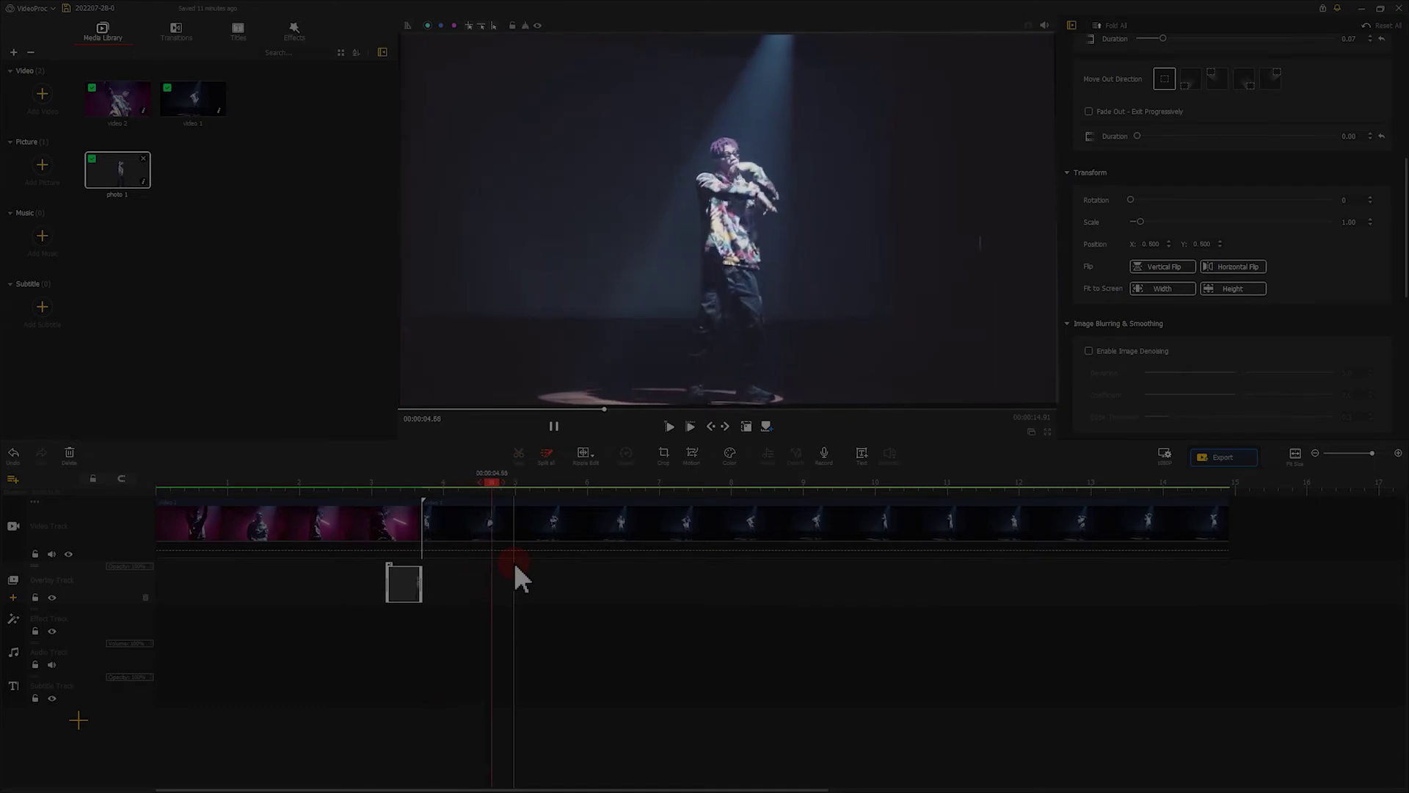
click(302, 479)
key(space)
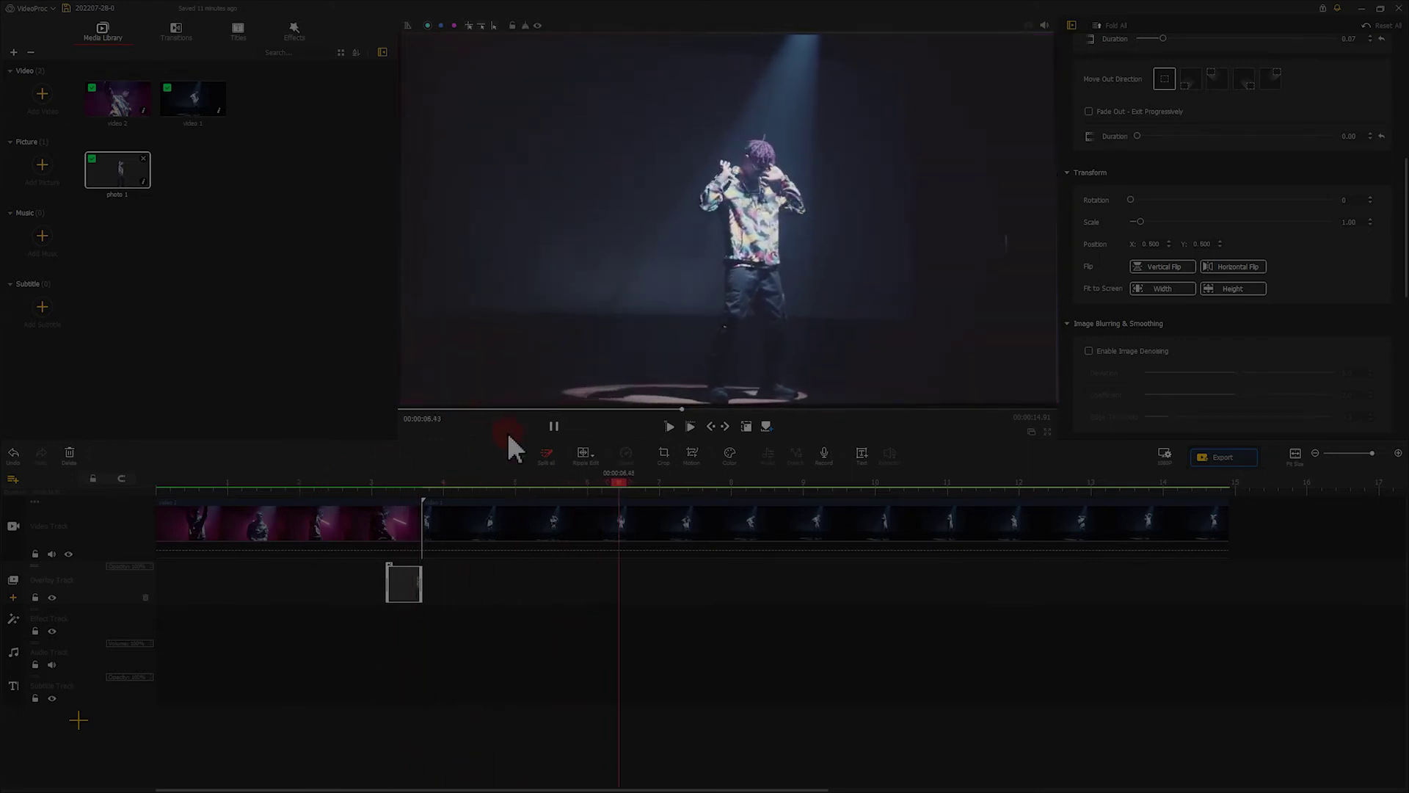
click(553, 426)
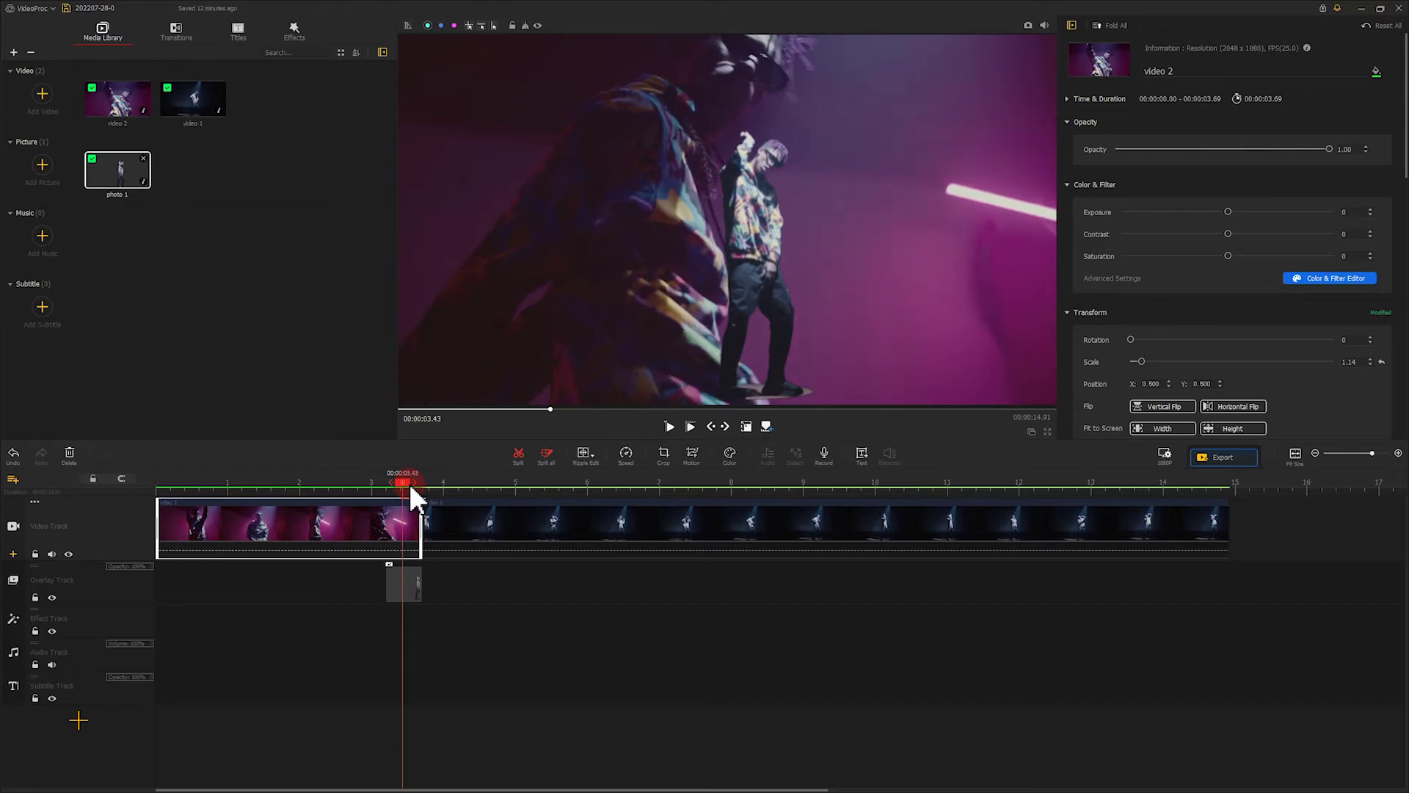
Lengthen the overlay photo's Move In duration from 0.07 to 0.24 seconds
click(403, 574)
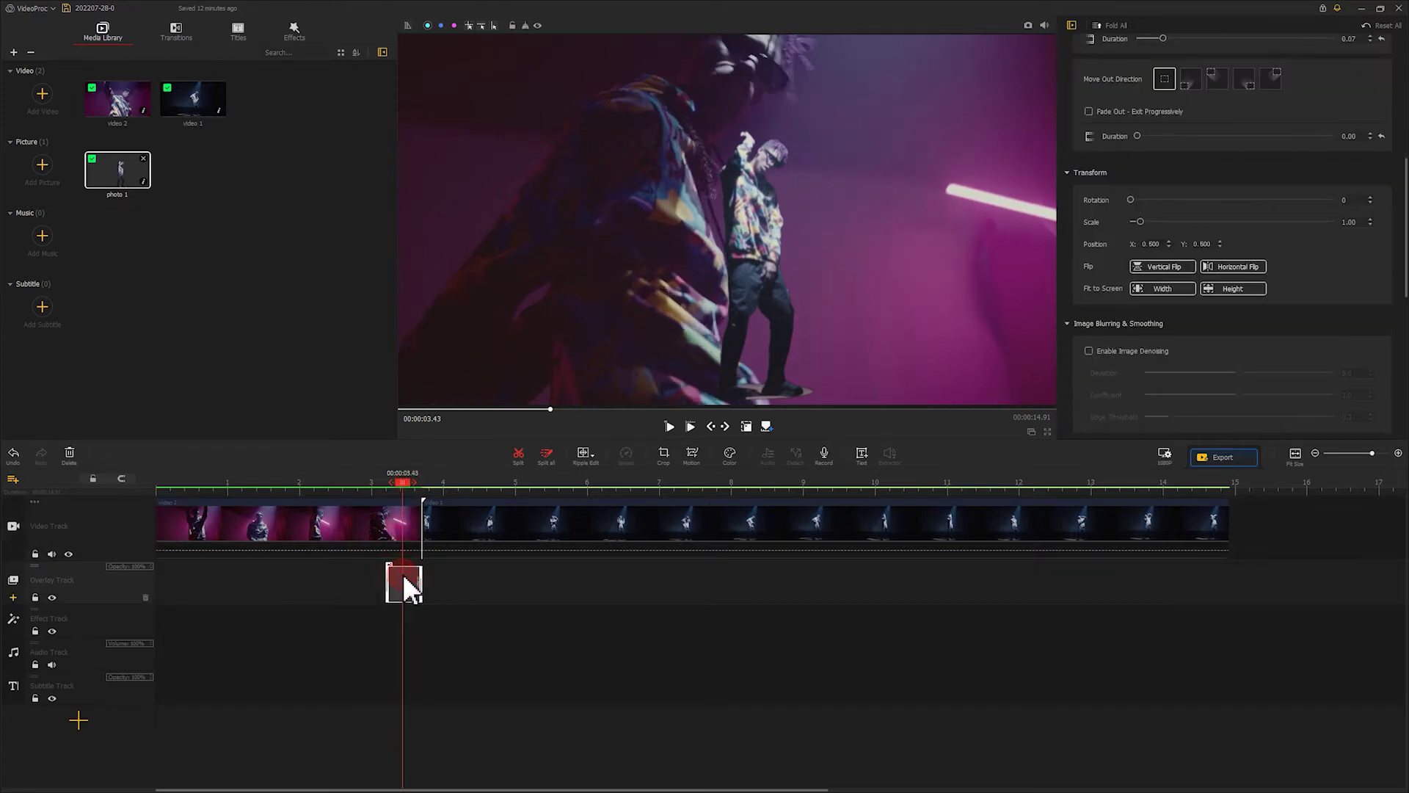
click(925, 339)
scroll(1254, 201, up, 3)
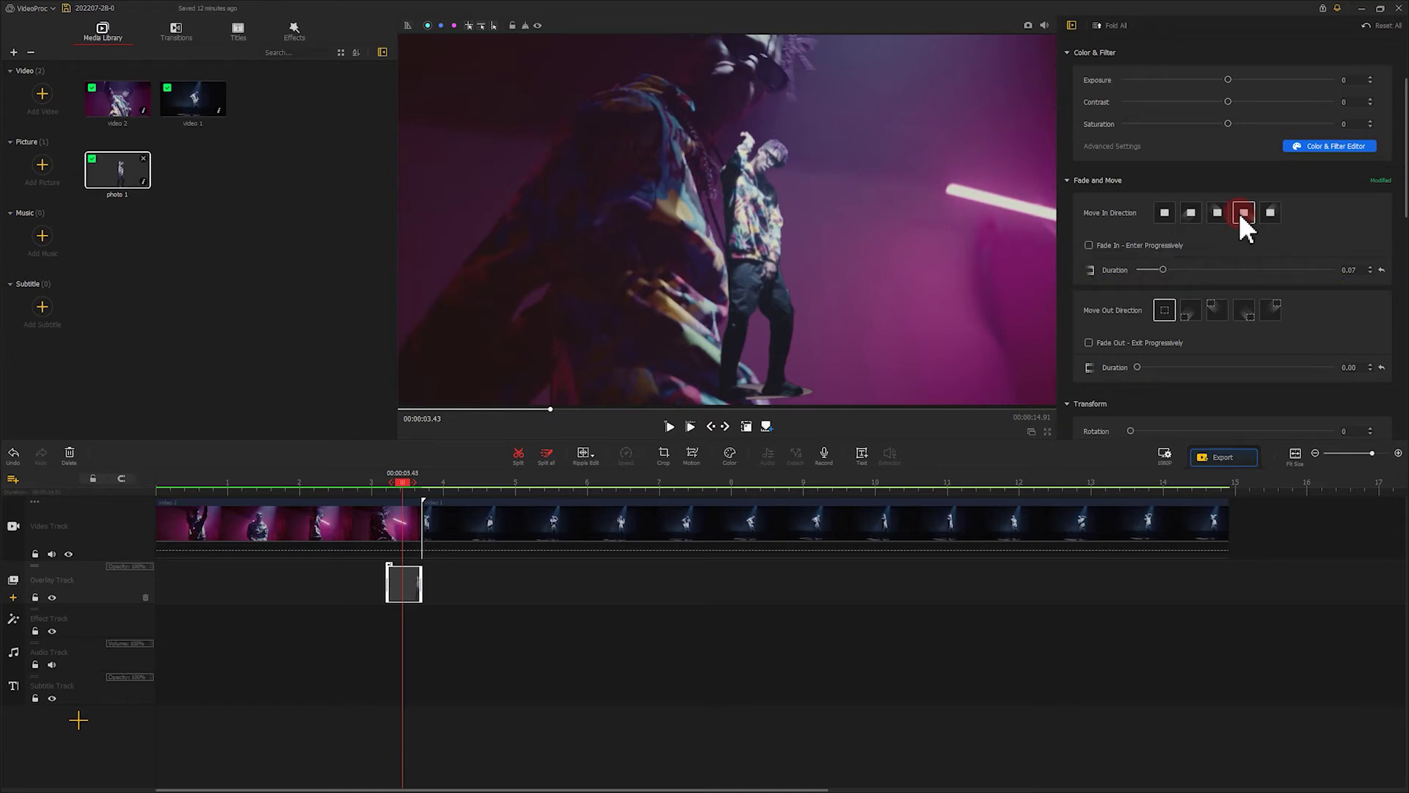
drag(1165, 268, 1231, 270)
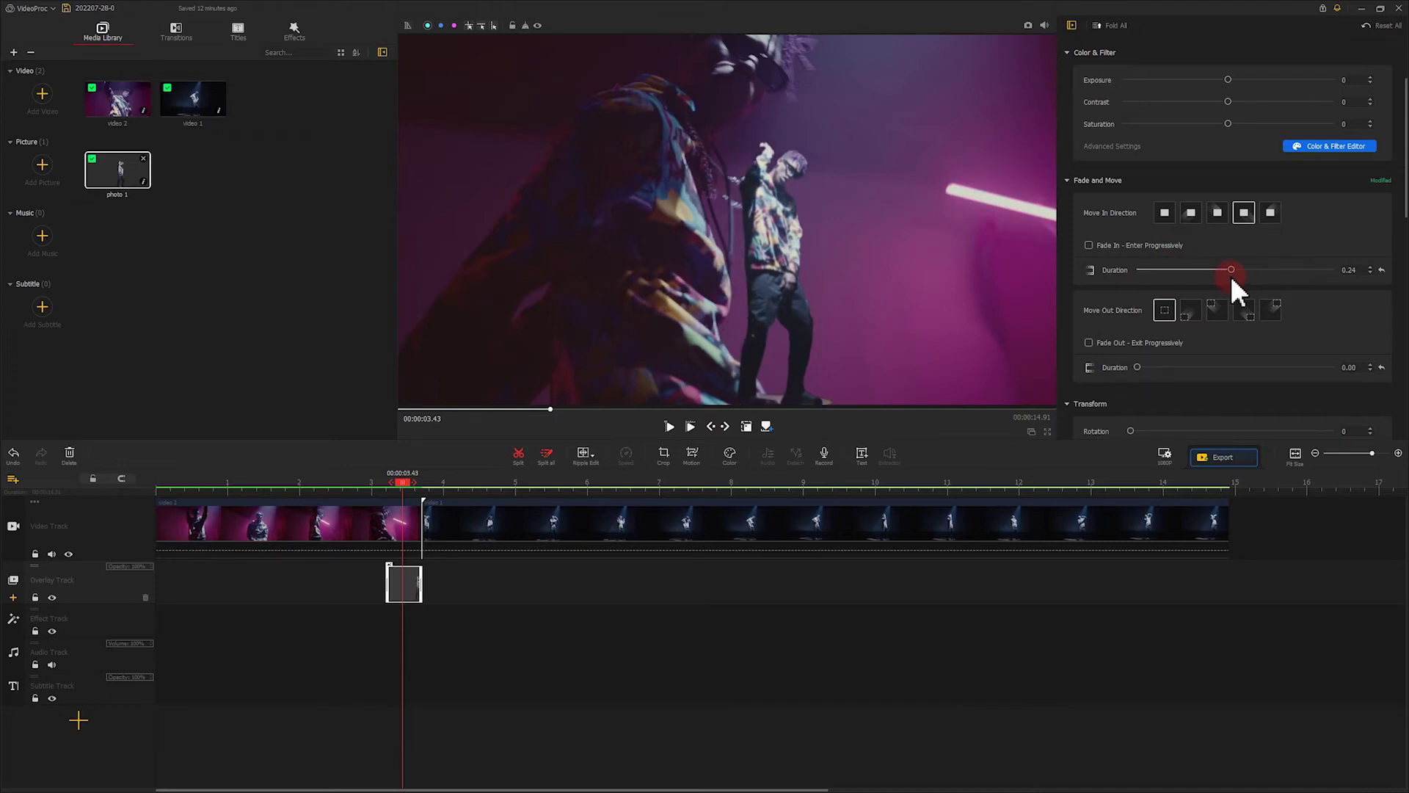
Play the transition back from 2.56 seconds to check the move-in
drag(402, 481, 341, 482)
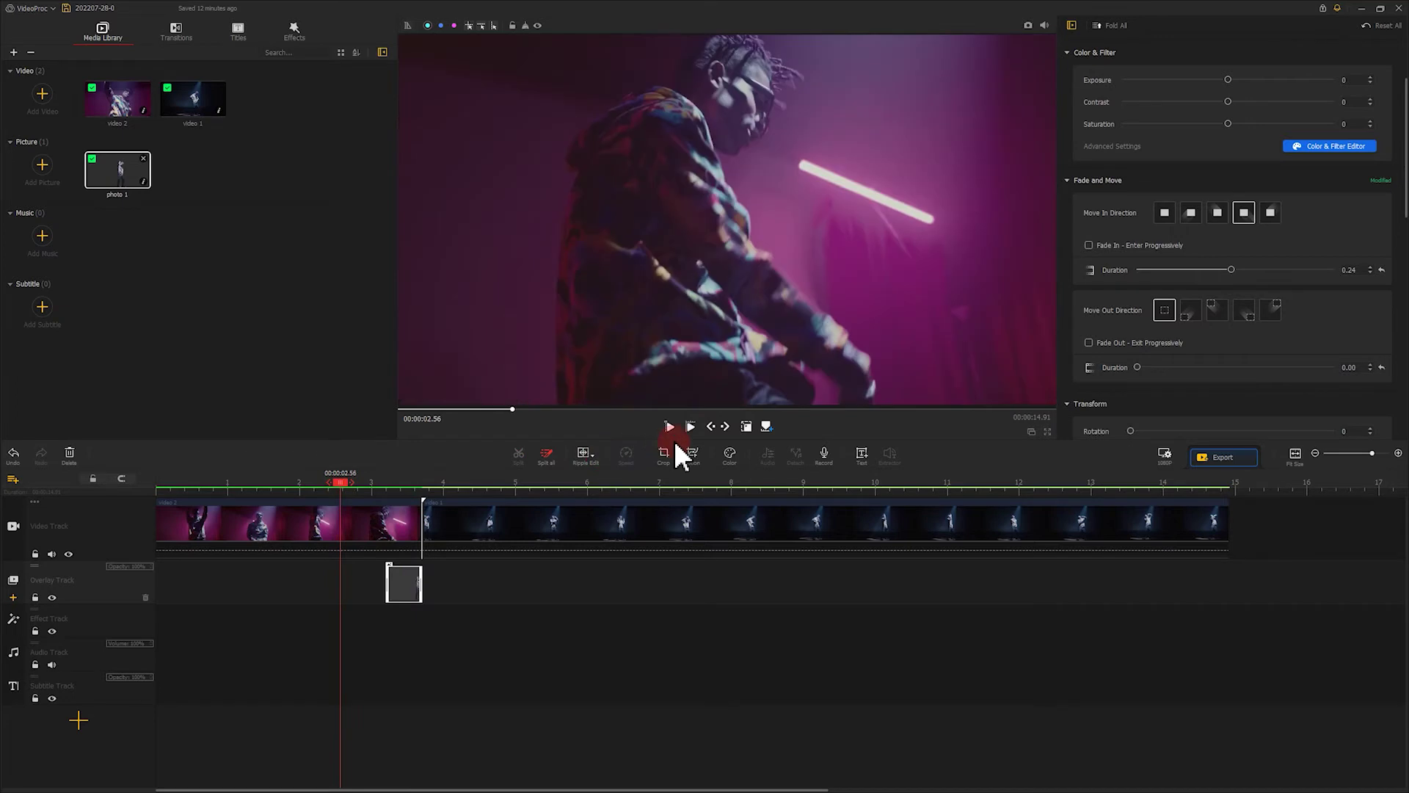
click(670, 430)
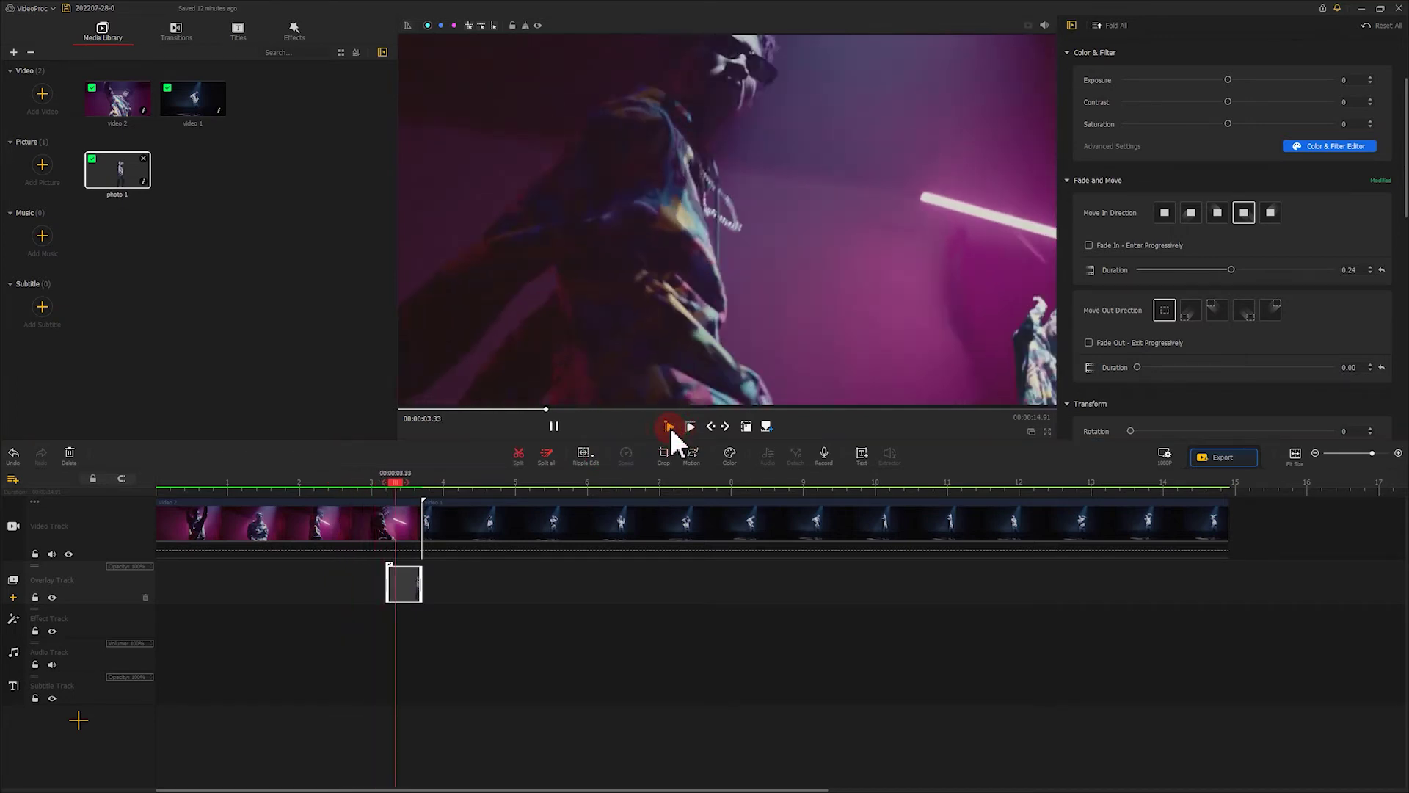
click(553, 426)
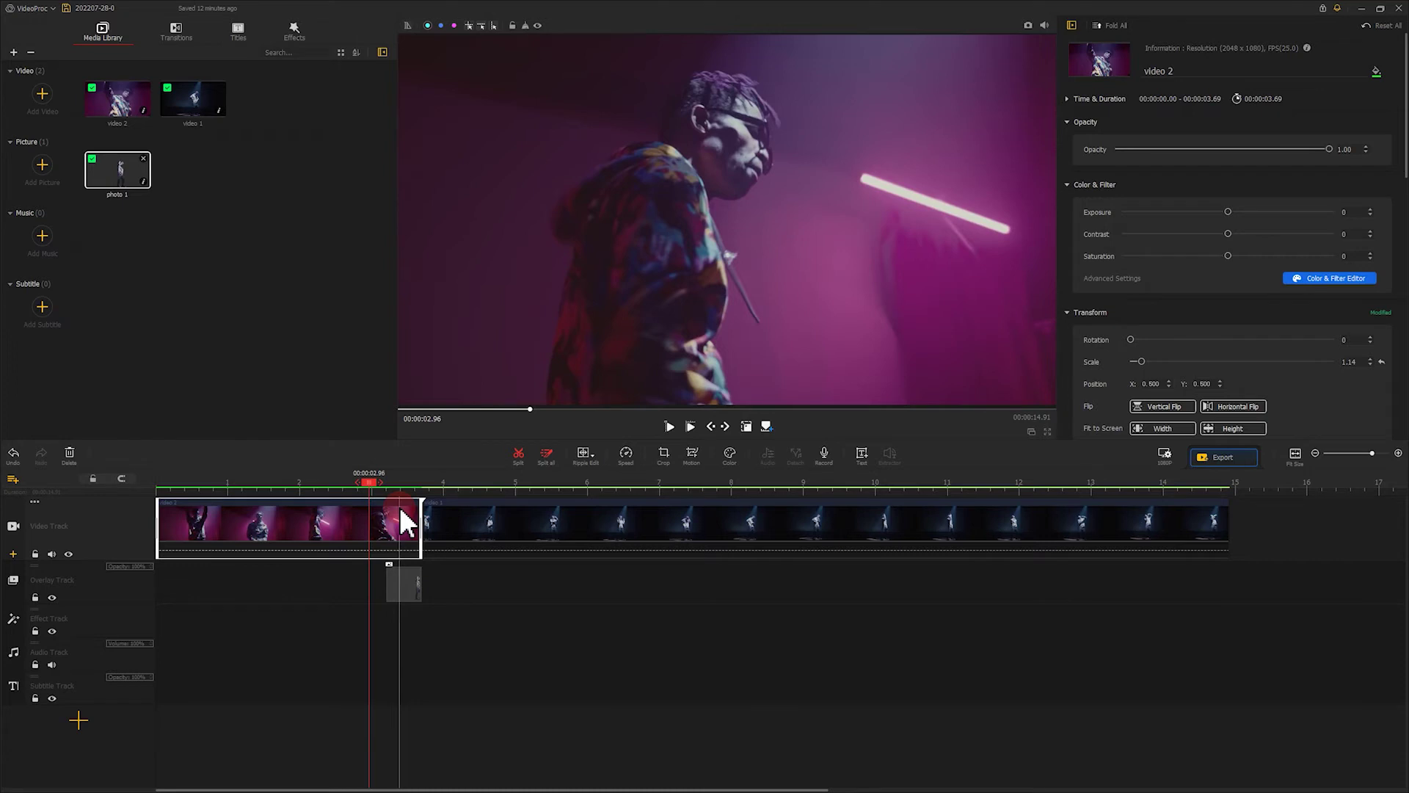
Add a starting motion keyframe with the framing box shifted so the snapshot begins out of view
click(404, 580)
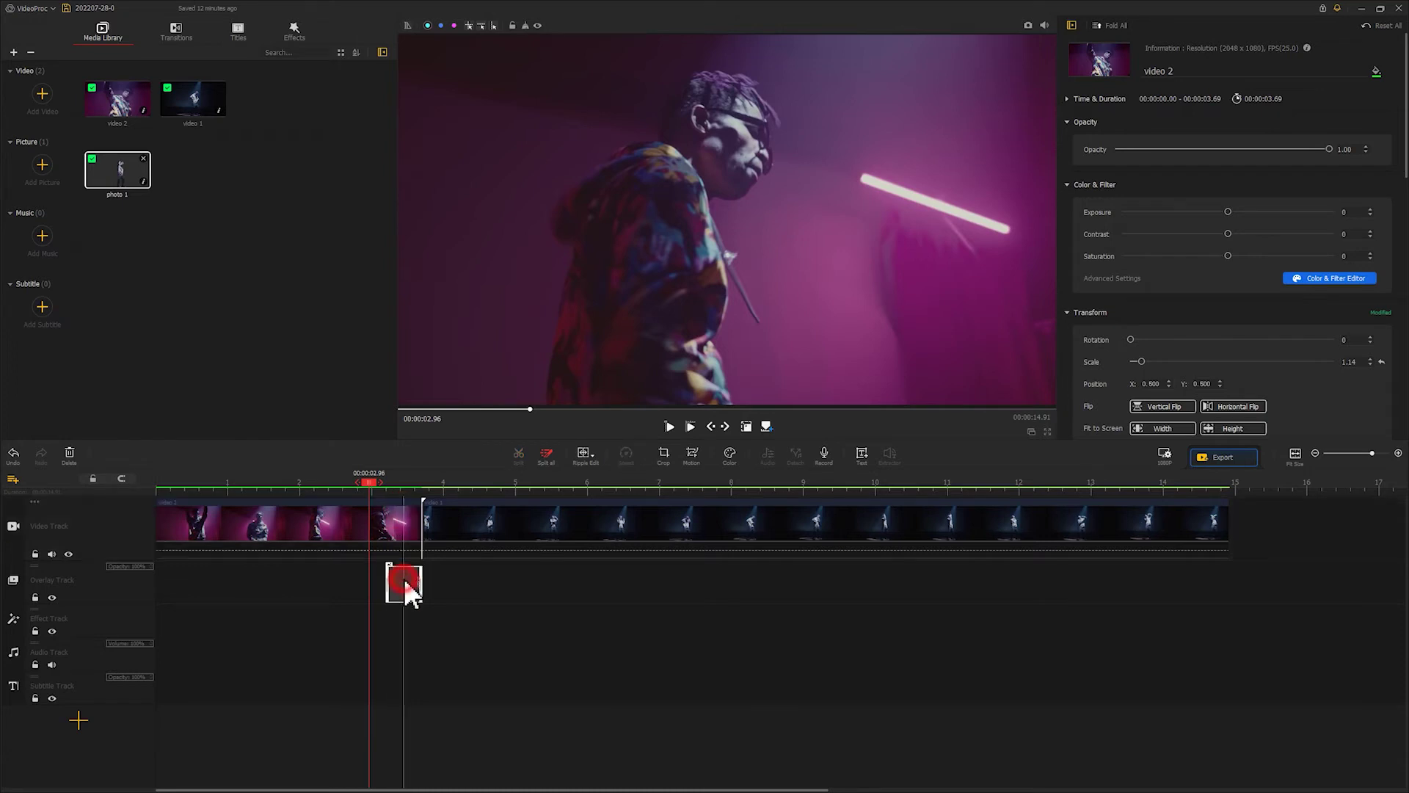
click(693, 458)
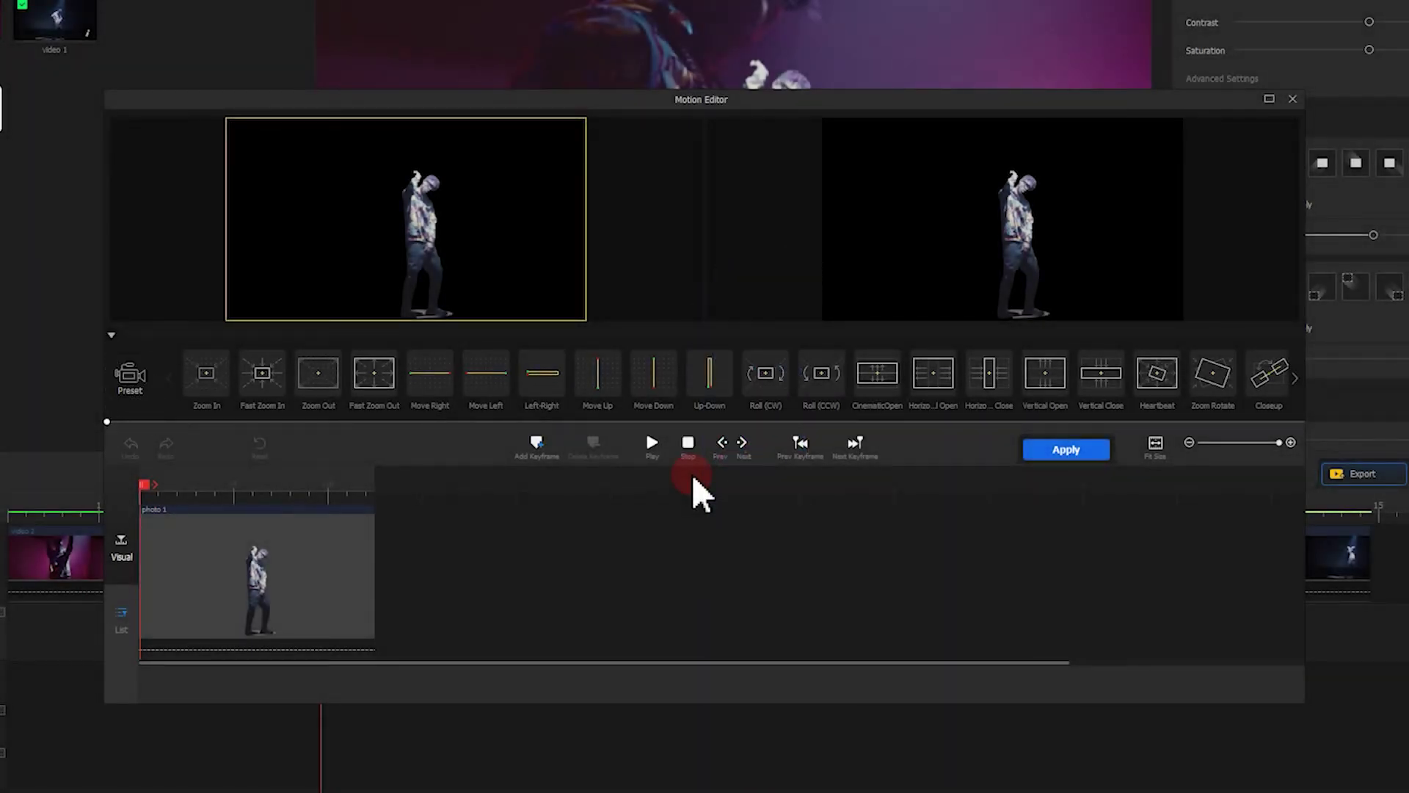
click(542, 439)
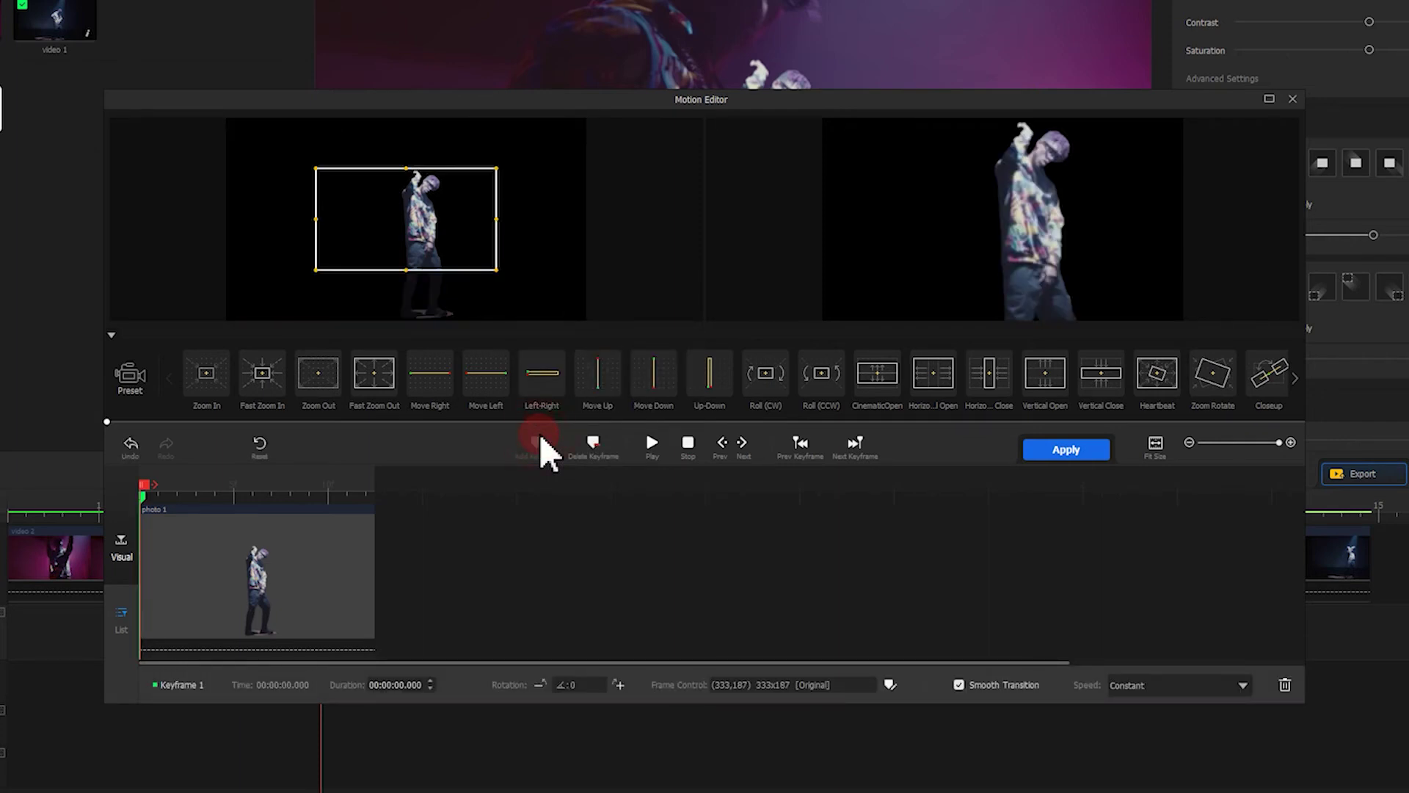
drag(378, 247, 295, 201)
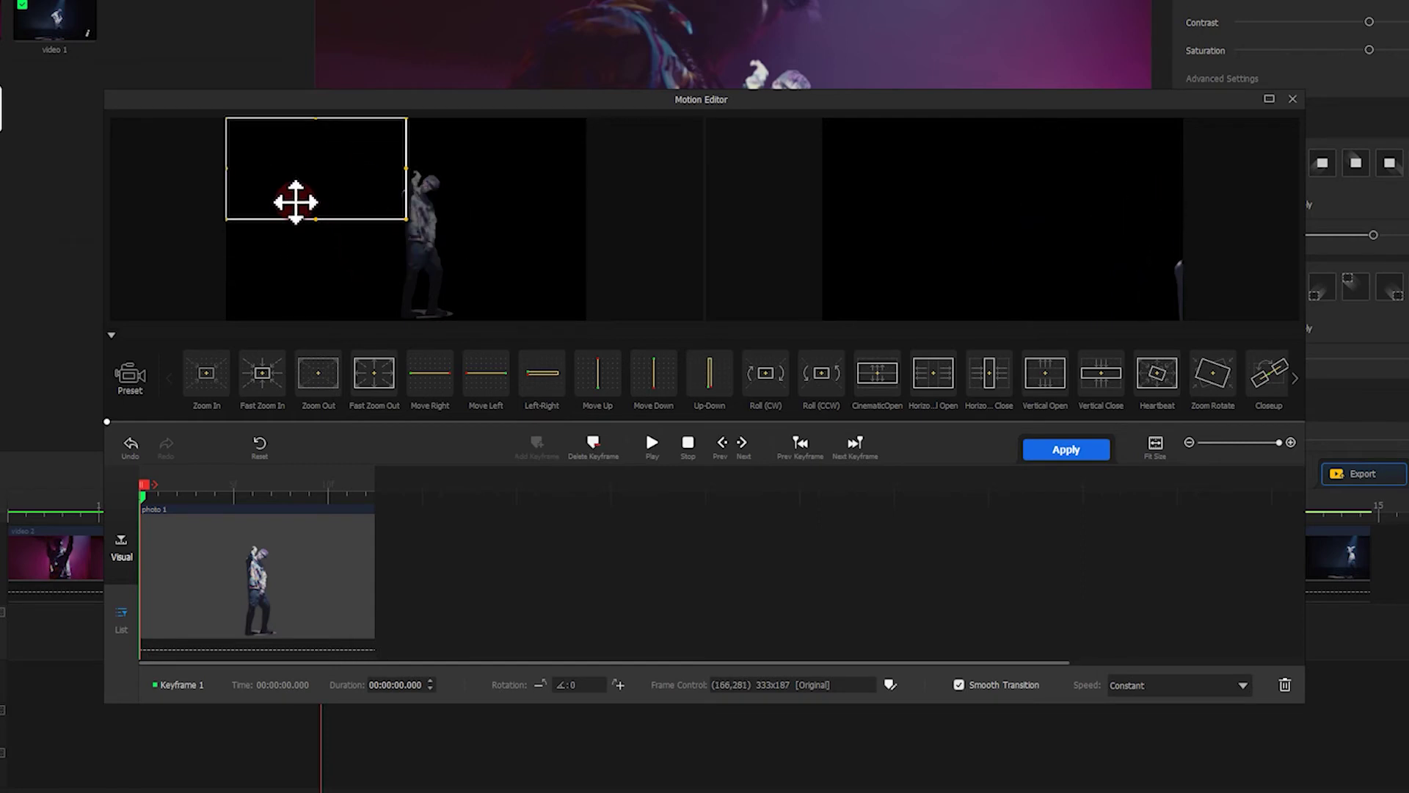
drag(407, 218, 586, 312)
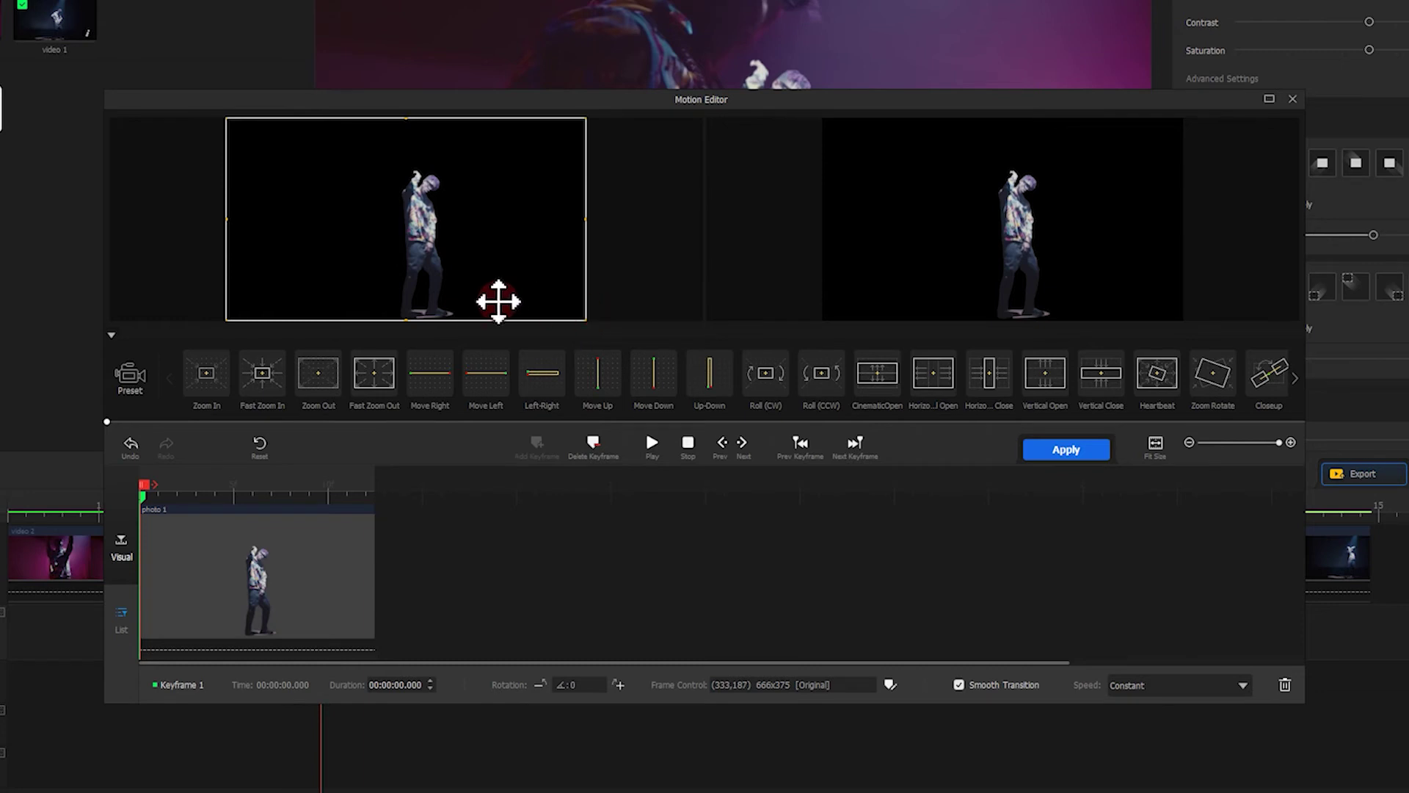
drag(494, 301, 501, 106)
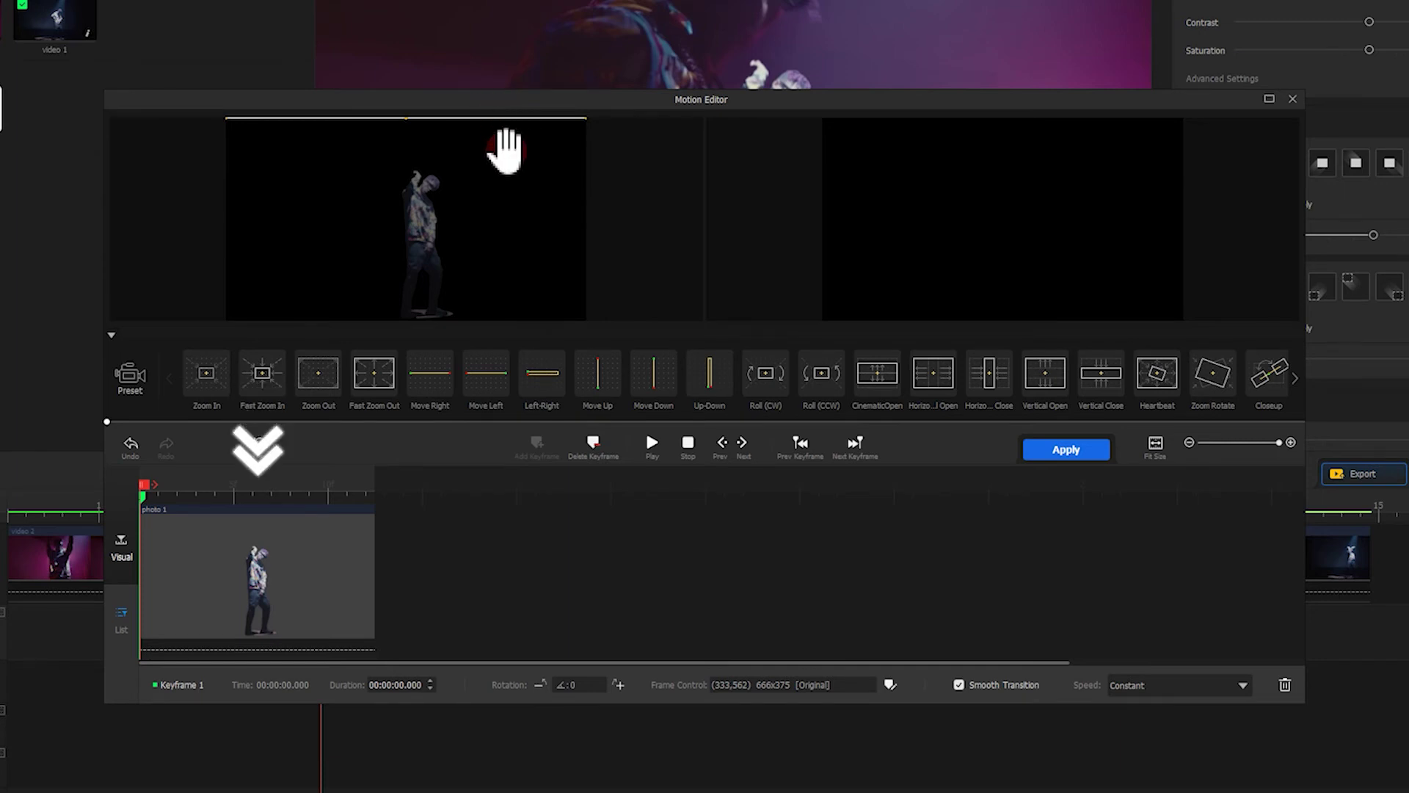
Add a second keyframe at 0.24 seconds with the snapshot filling the frame
click(162, 486)
drag(147, 492, 269, 491)
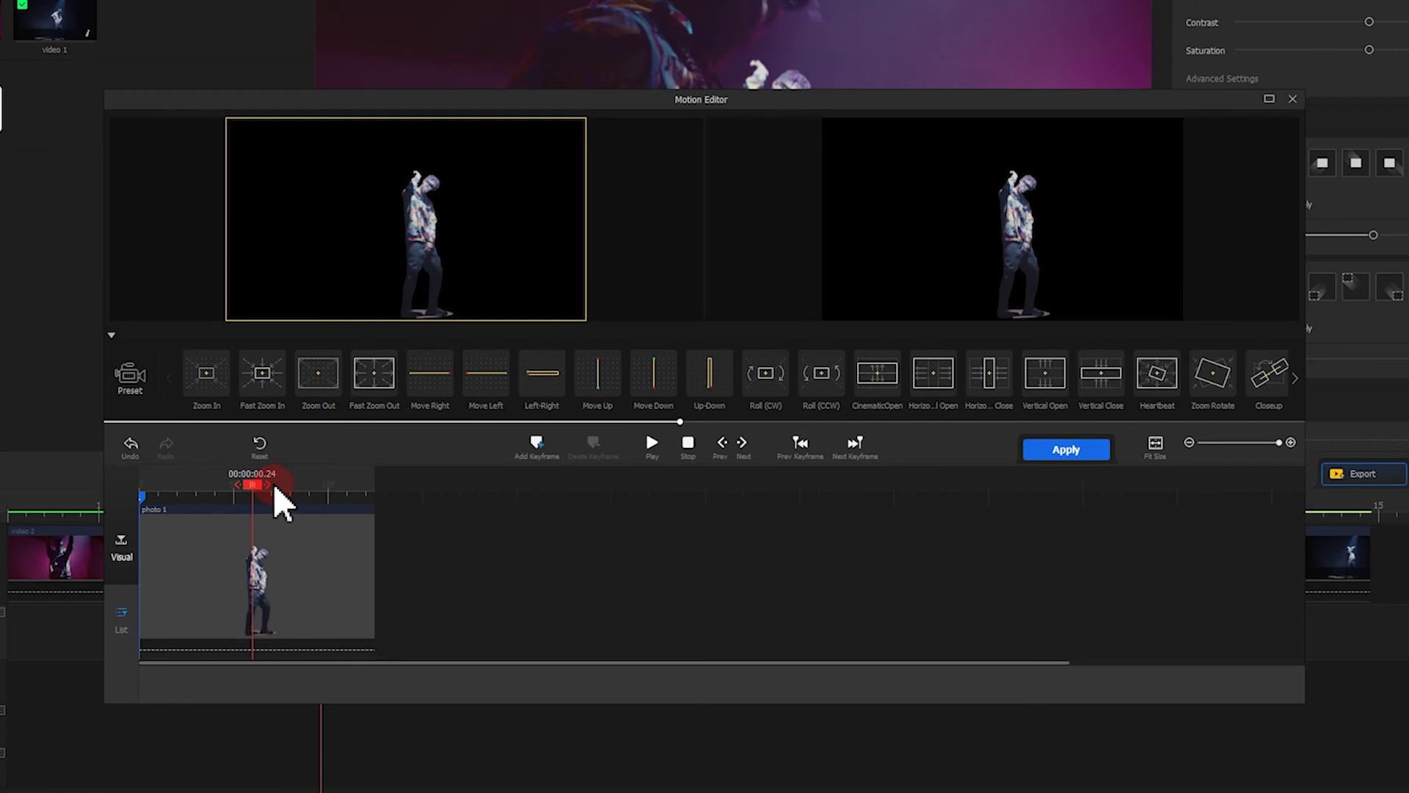
click(538, 449)
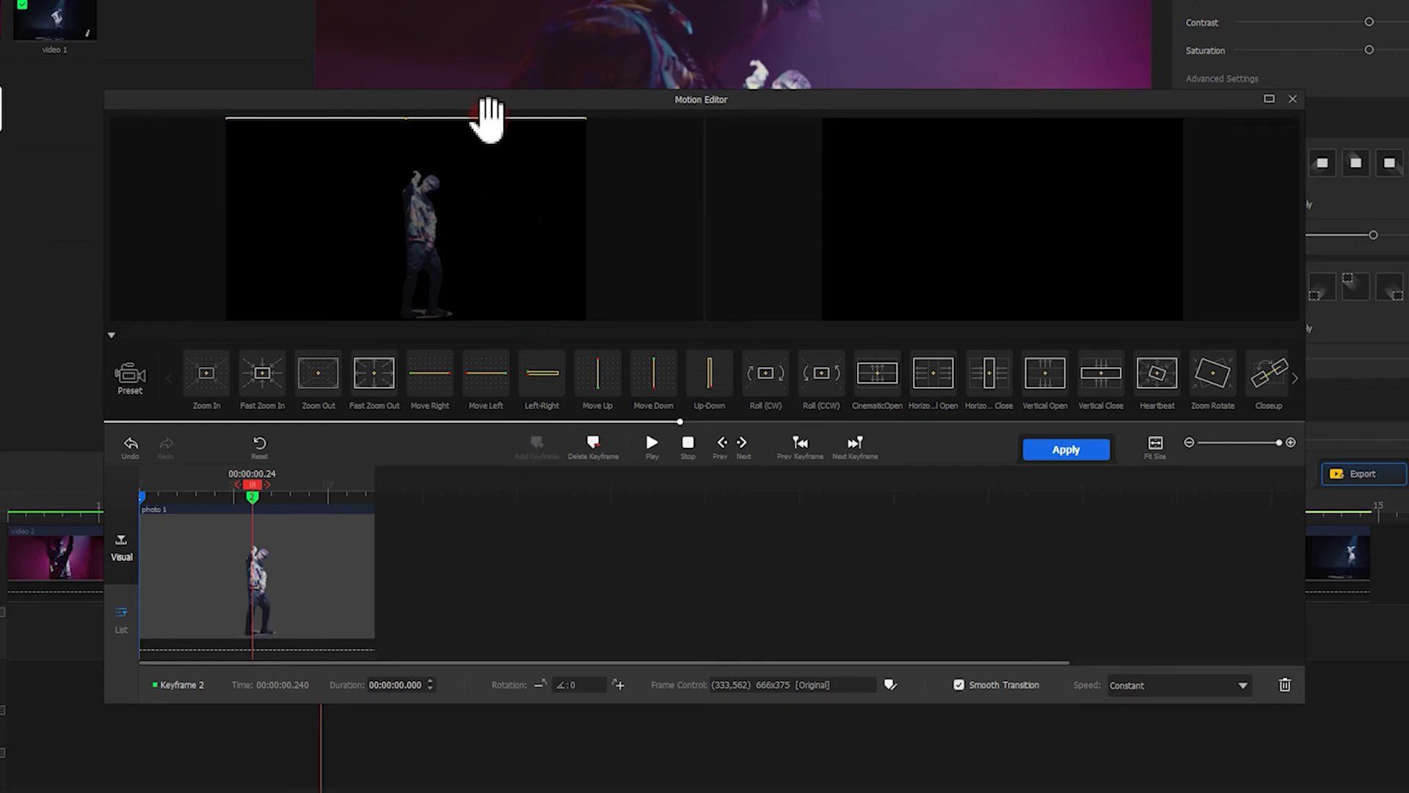
drag(488, 117, 473, 317)
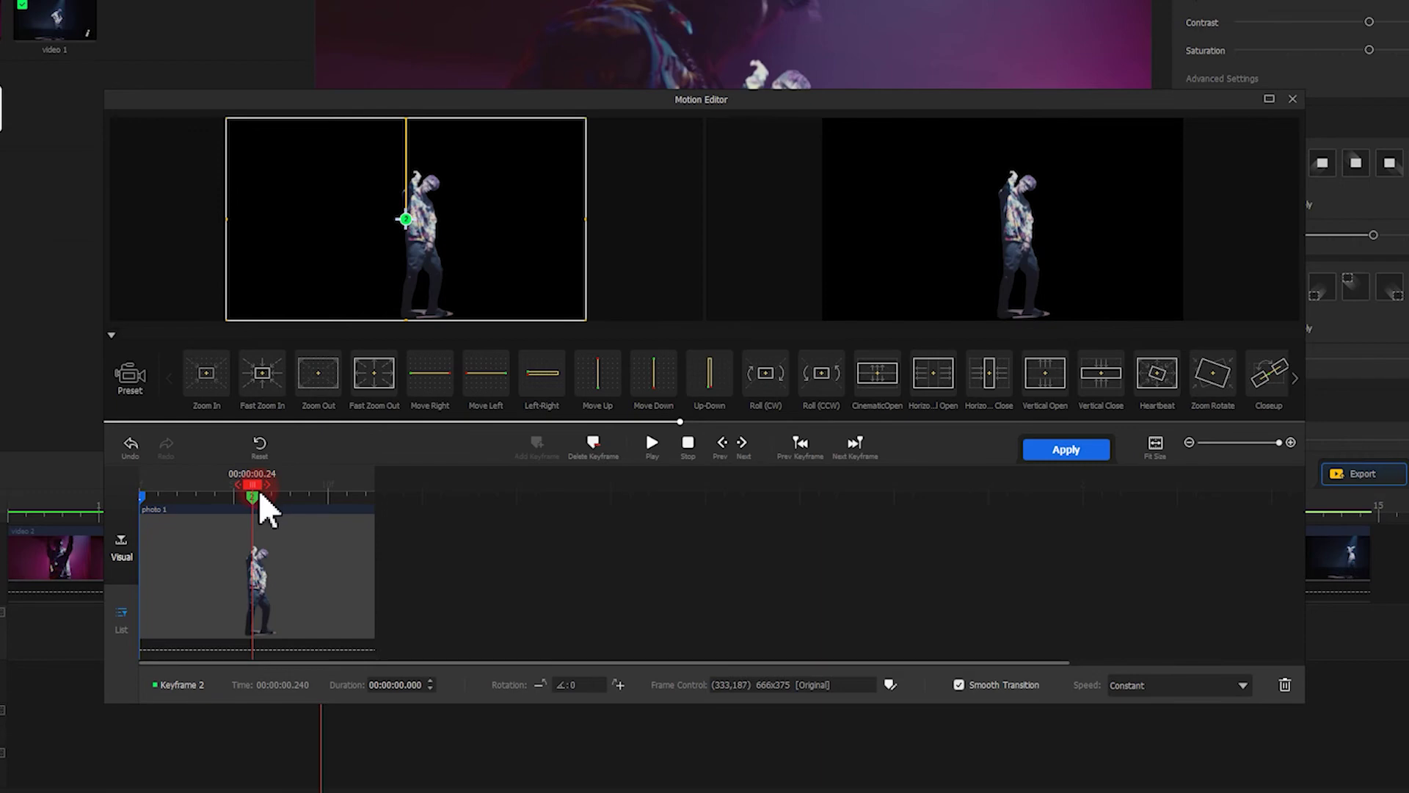
Preview the snapshot's motion from the start and rewind the project to 2.53 seconds
drag(253, 490, 110, 497)
click(655, 445)
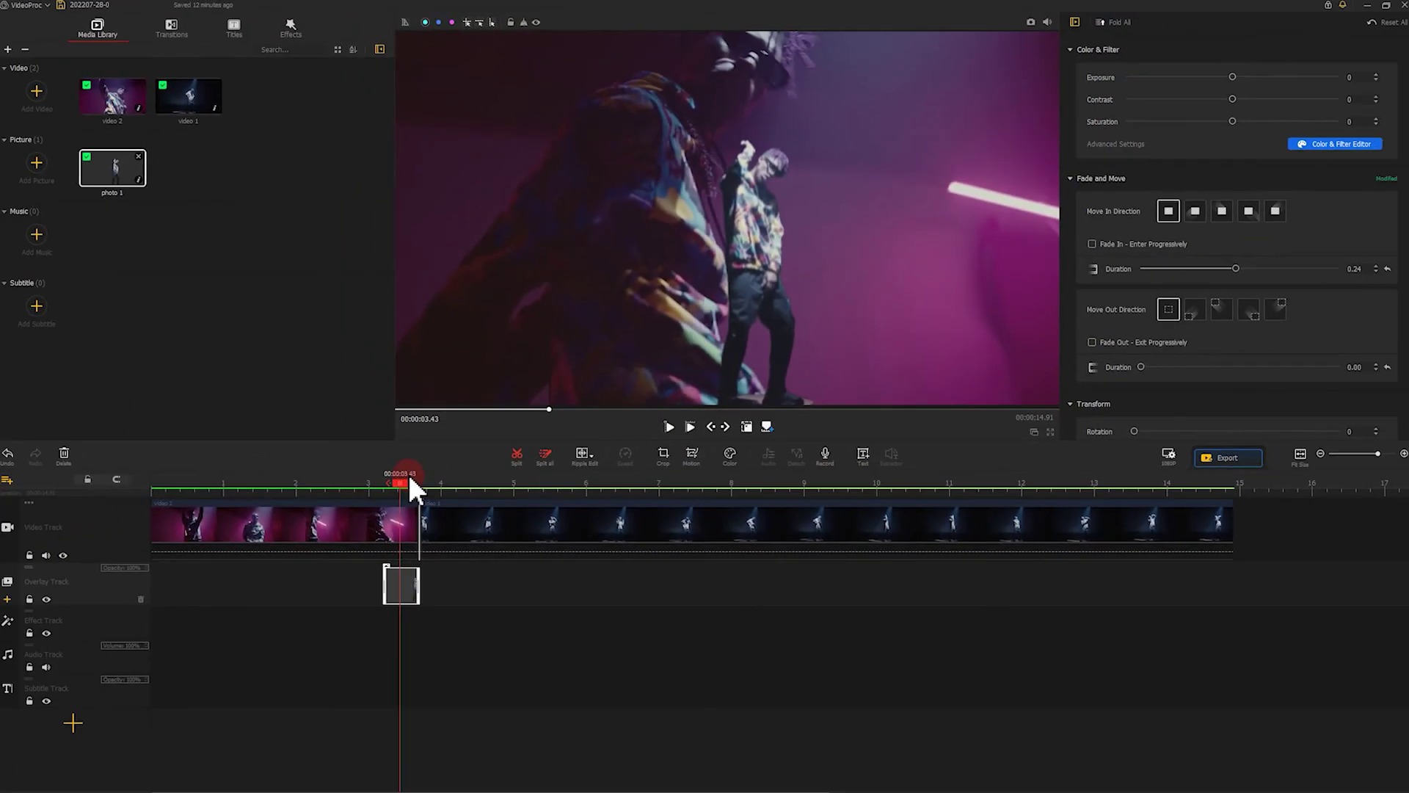
drag(408, 476, 341, 481)
click(615, 456)
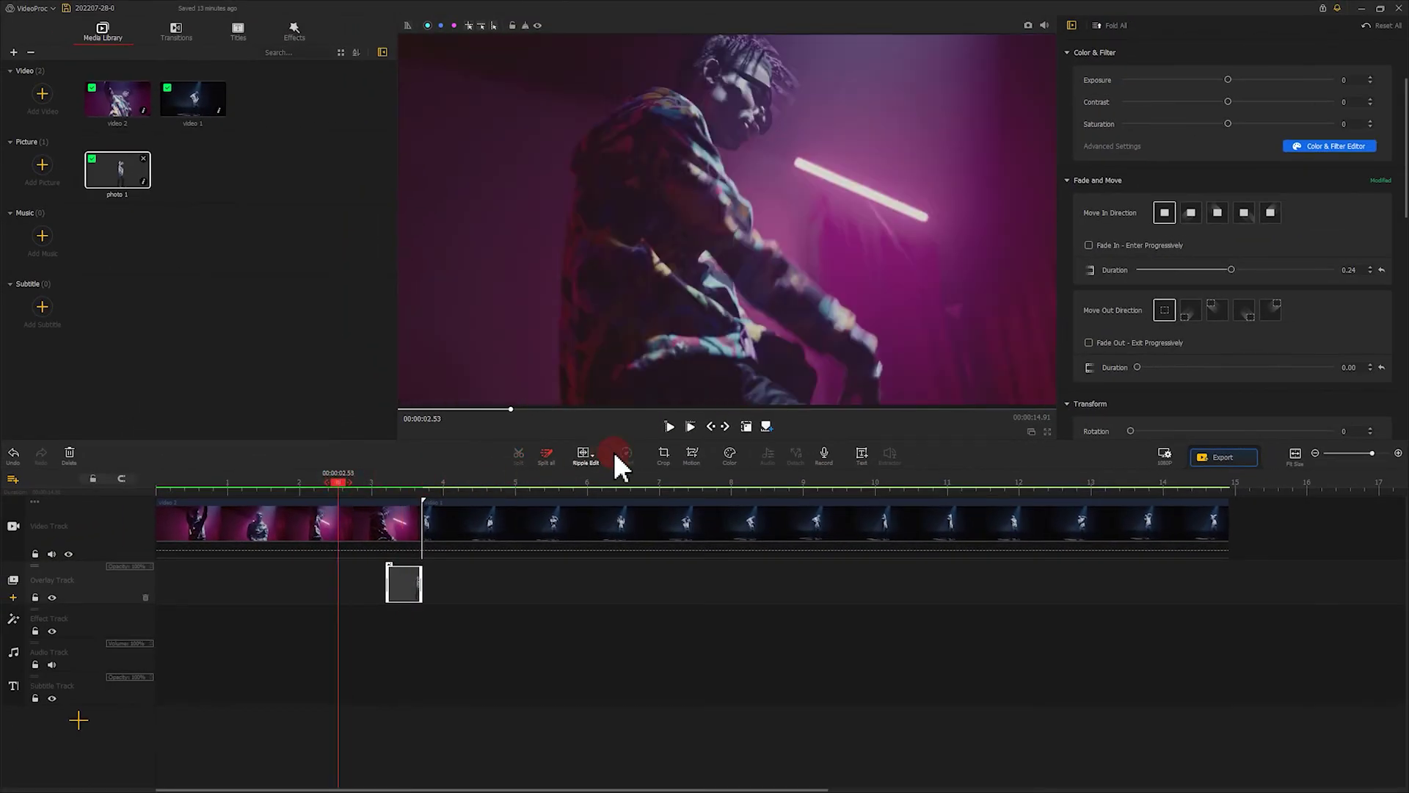
Shift the snapshot's starting framing left, apply it, and replay the transition from 2.66 s
click(668, 428)
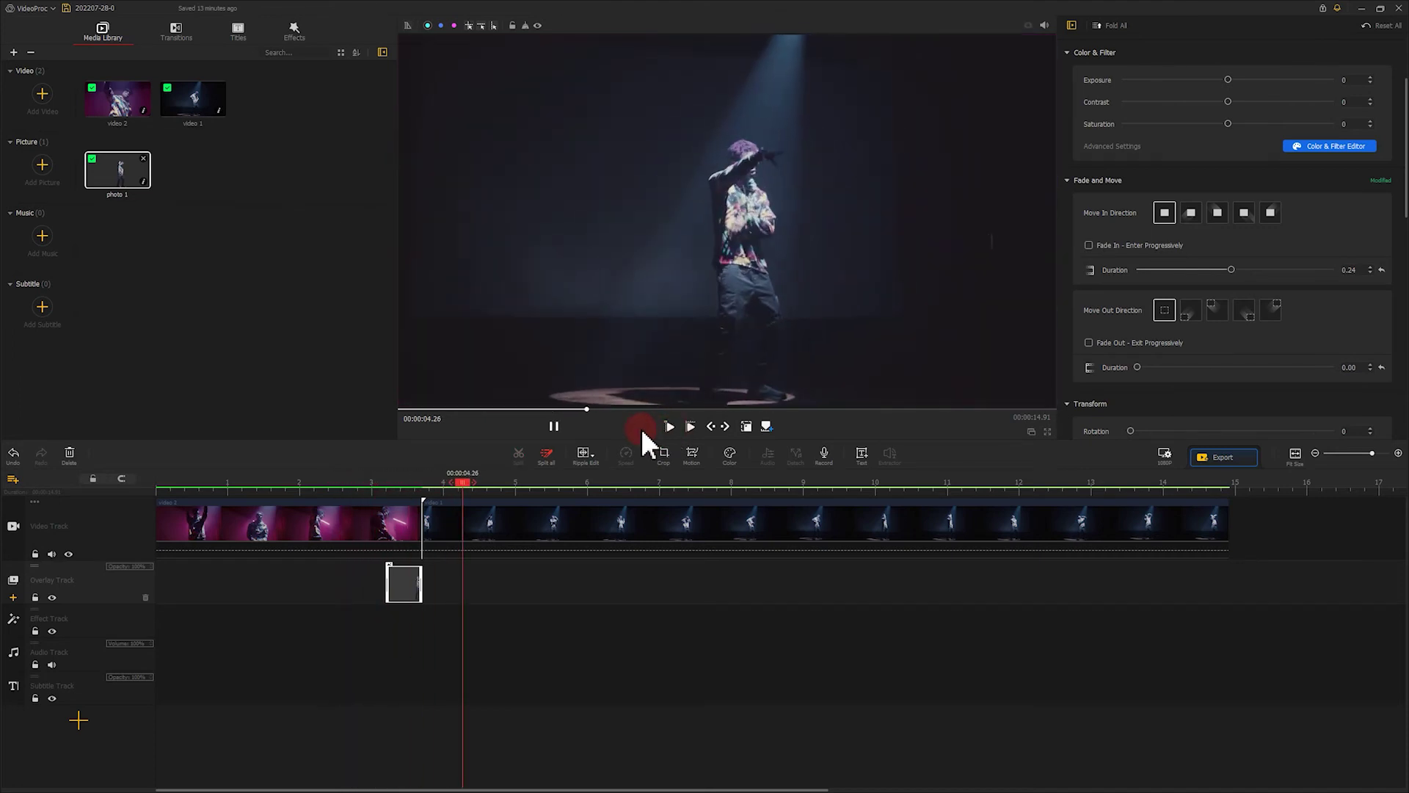
click(555, 425)
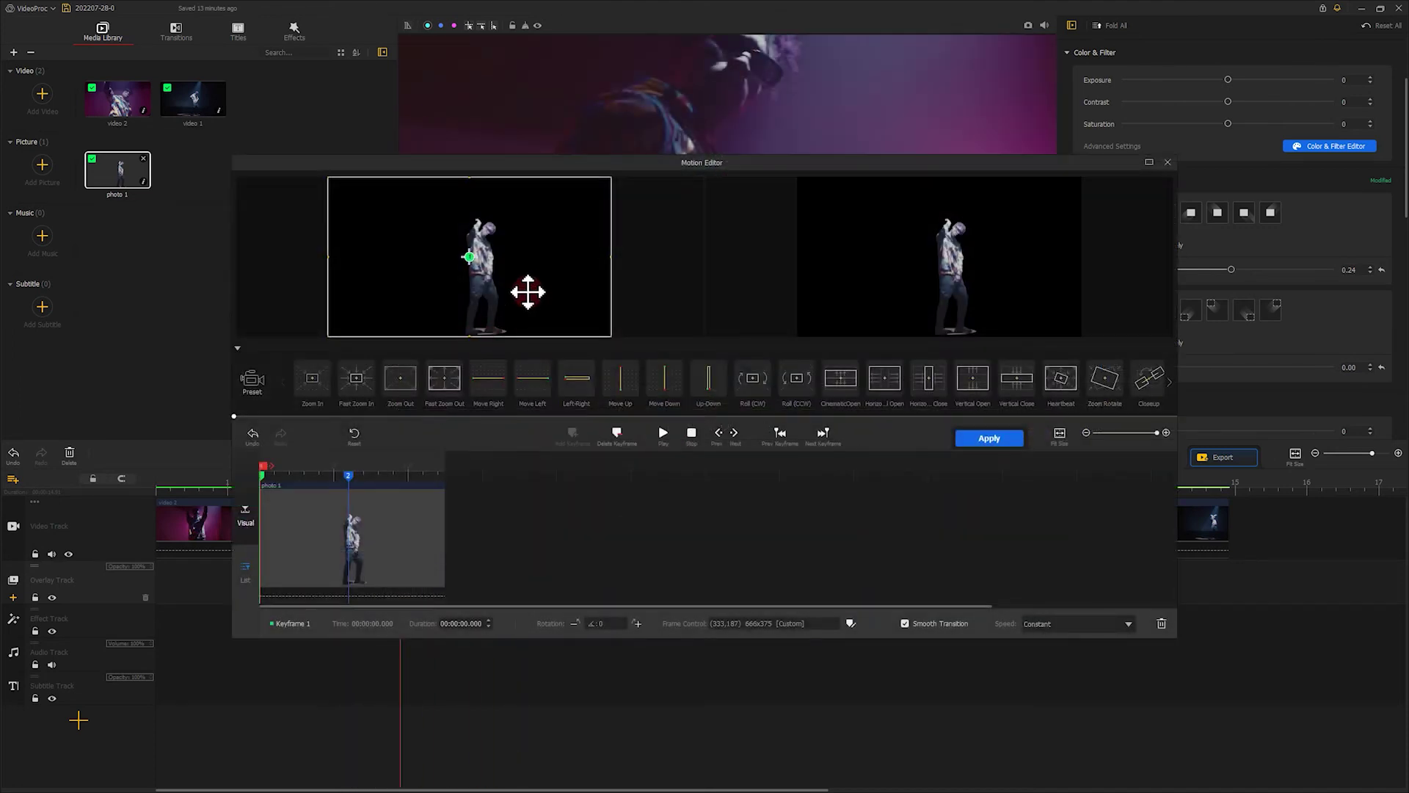
drag(528, 292, 330, 287)
click(663, 434)
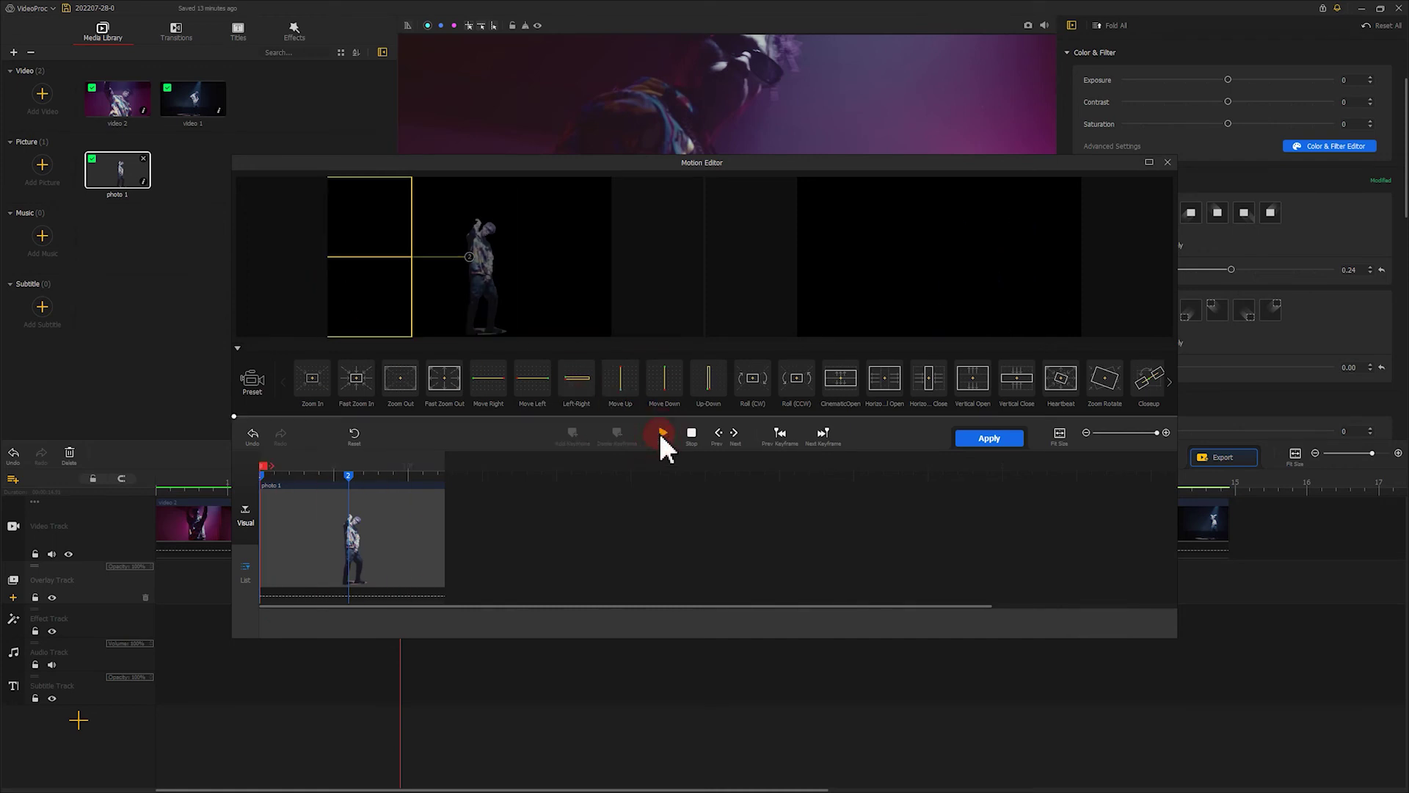
click(996, 439)
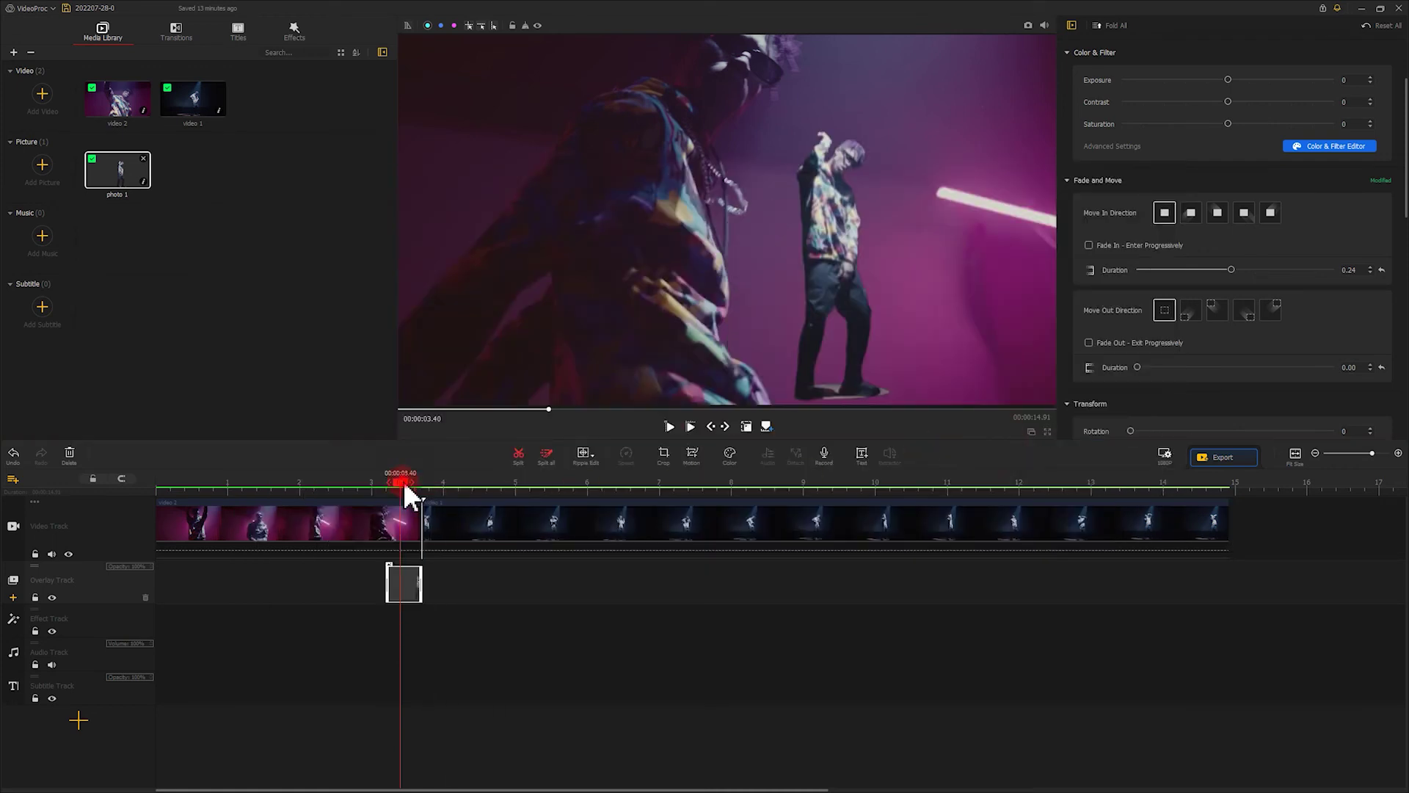
click(346, 481)
key(space)
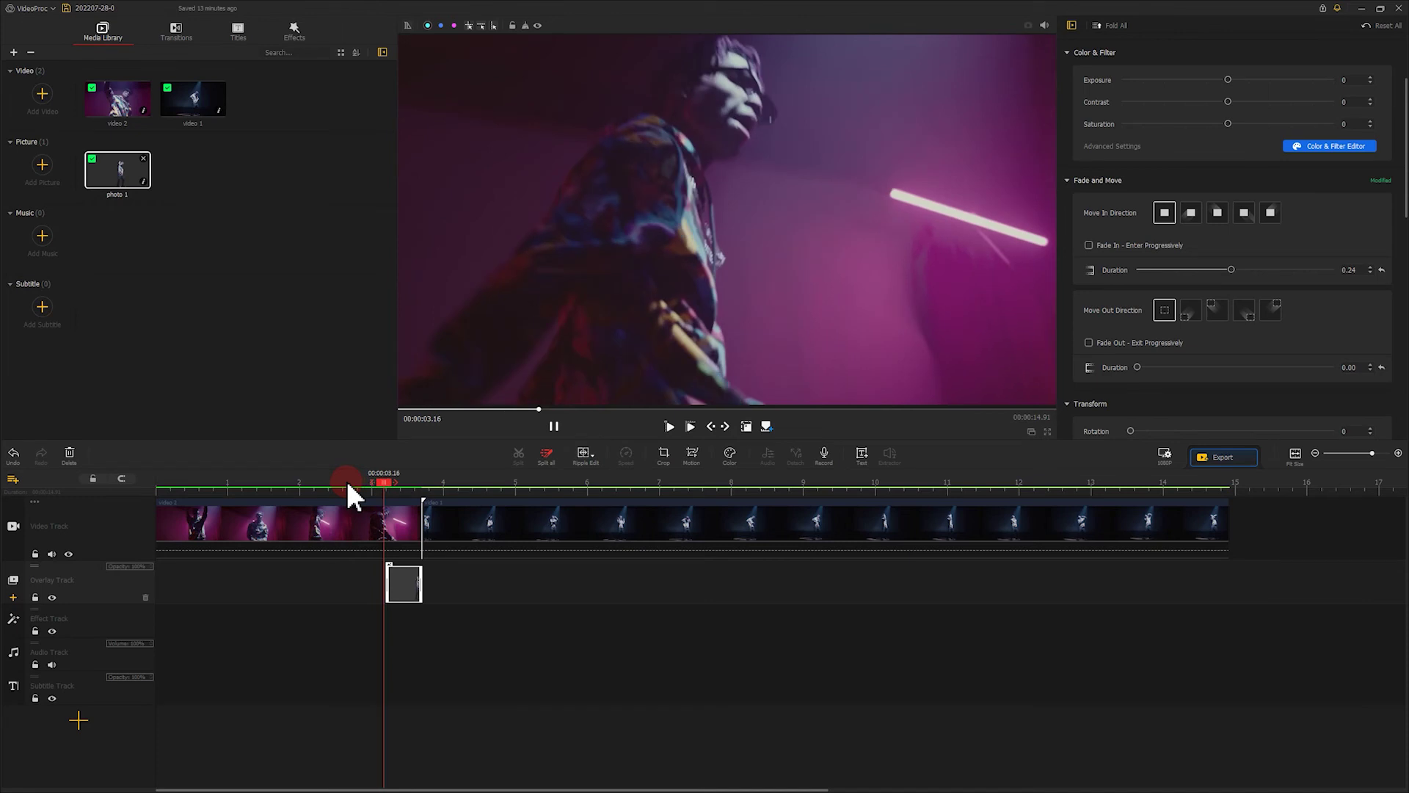
click(518, 483)
Reselect motion Keyframe 1, apply the motion, and play the transition from 2.43 s
click(692, 455)
click(263, 477)
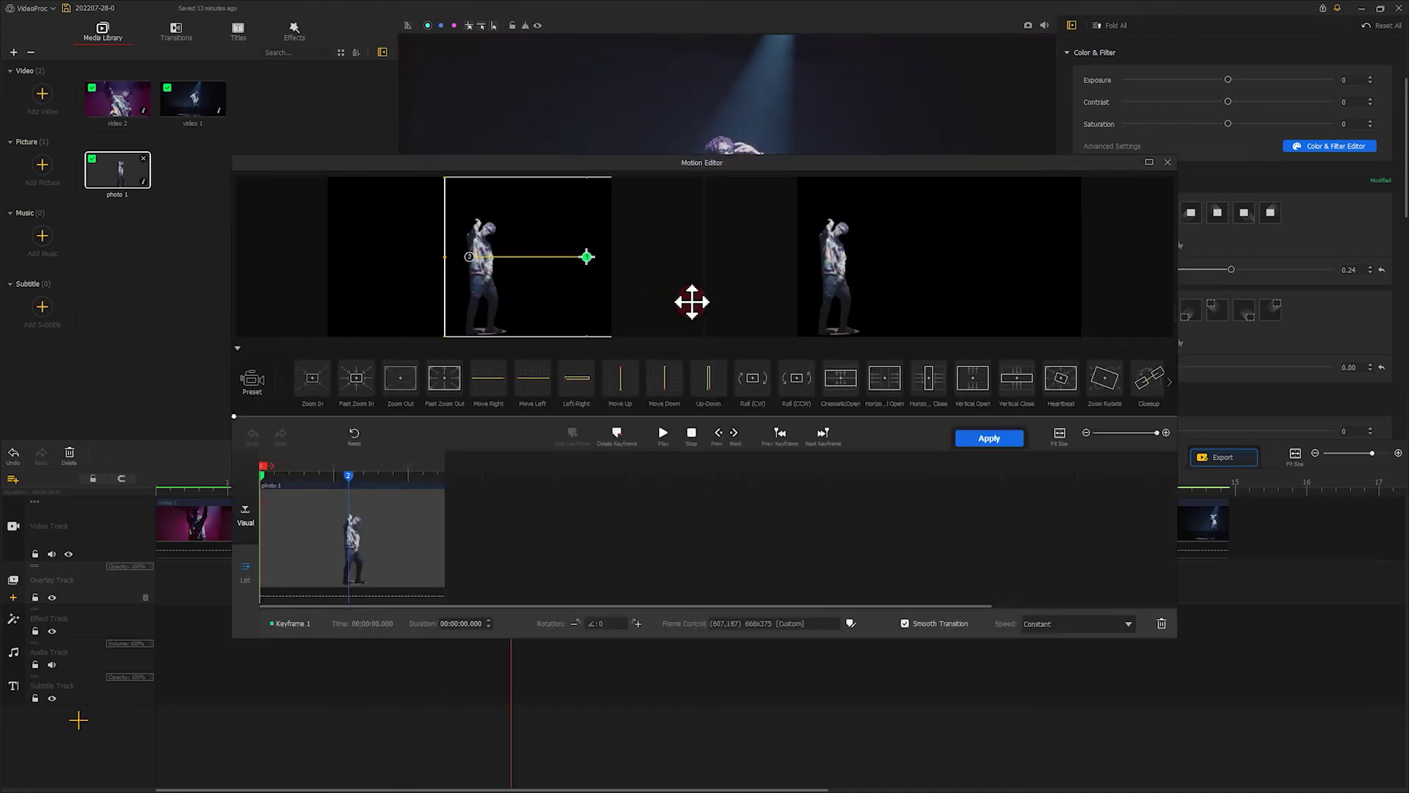
click(1010, 442)
drag(498, 479, 336, 470)
click(668, 426)
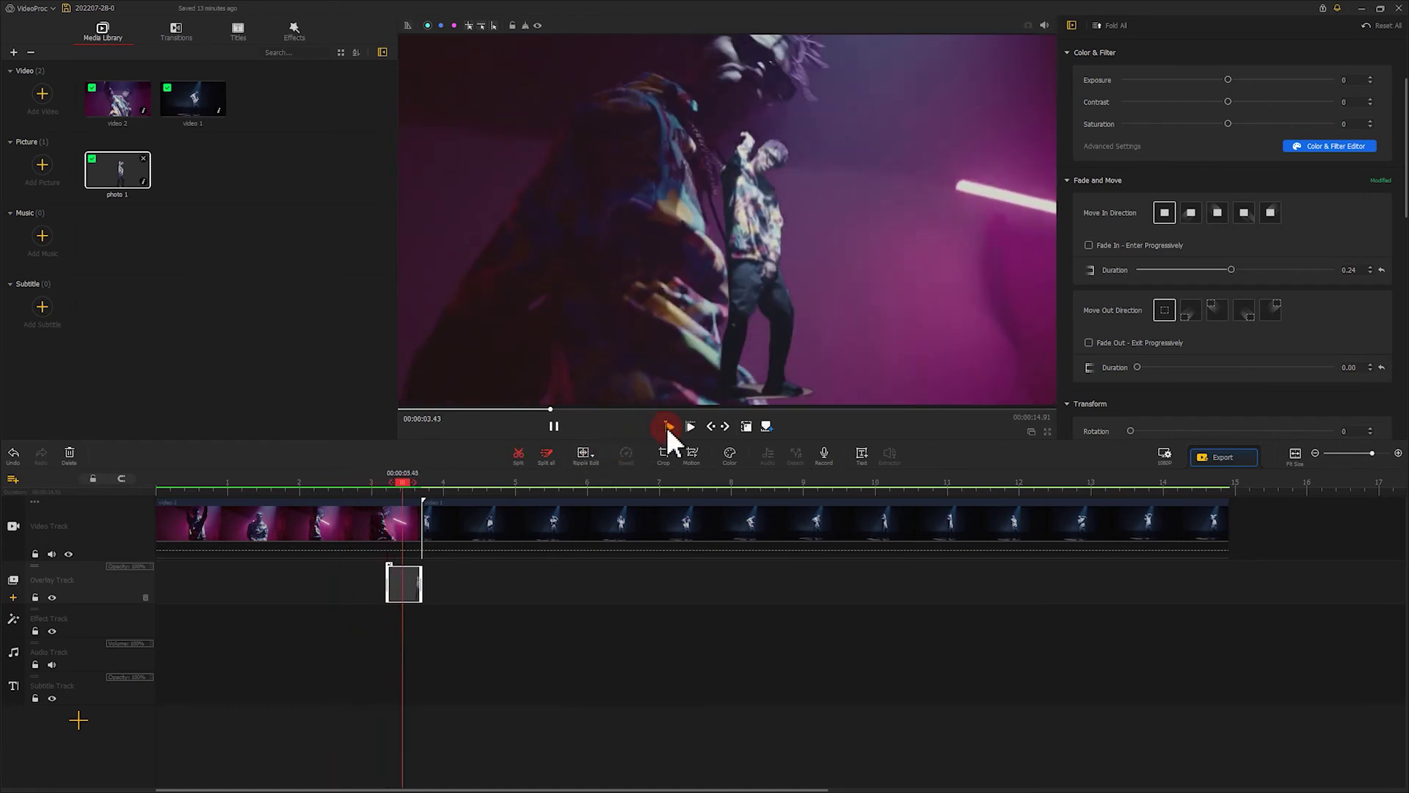
Shrink and tilt the starting framing (427x248, -21°), replay from 2.63 s, and select the last clip
drag(609, 336, 610, 179)
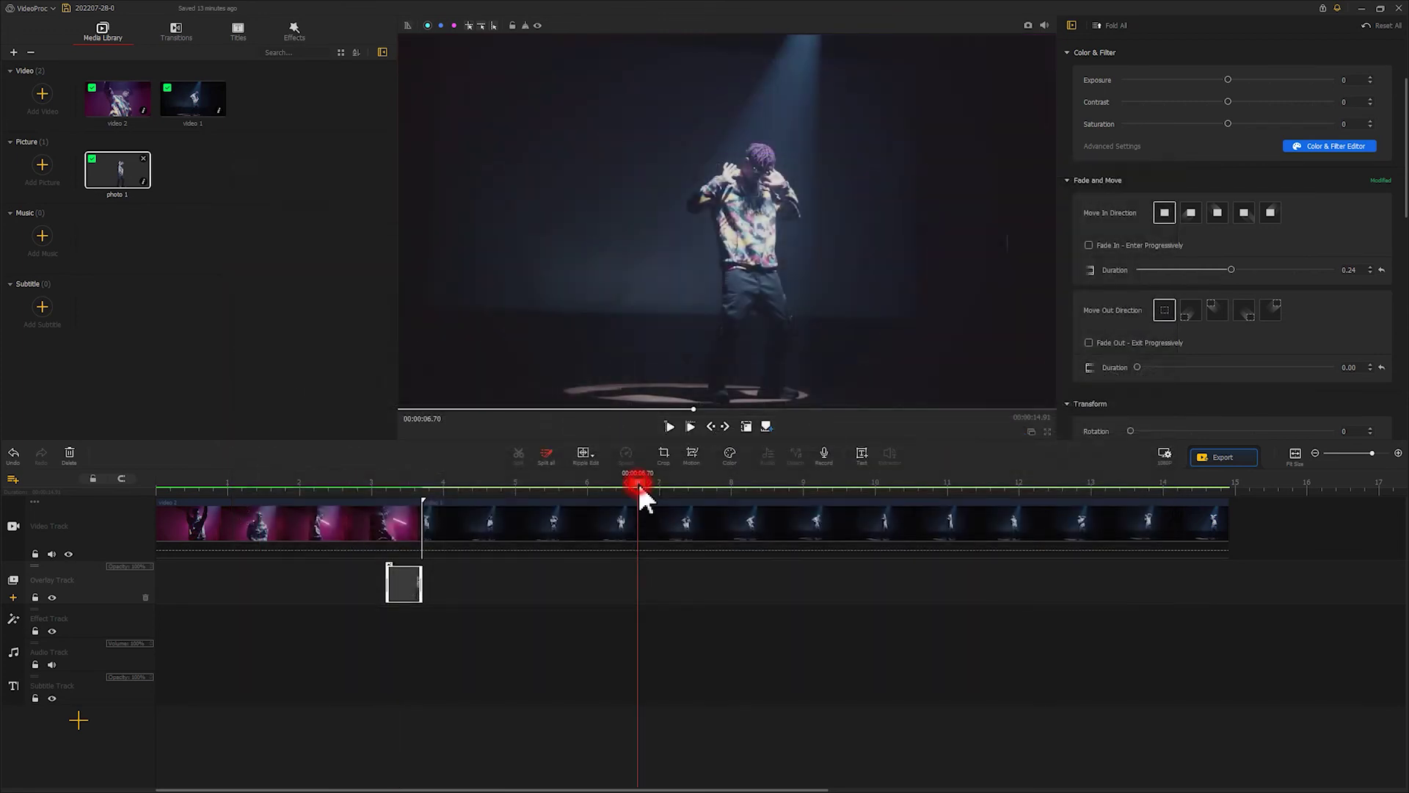
drag(639, 485, 346, 482)
click(689, 428)
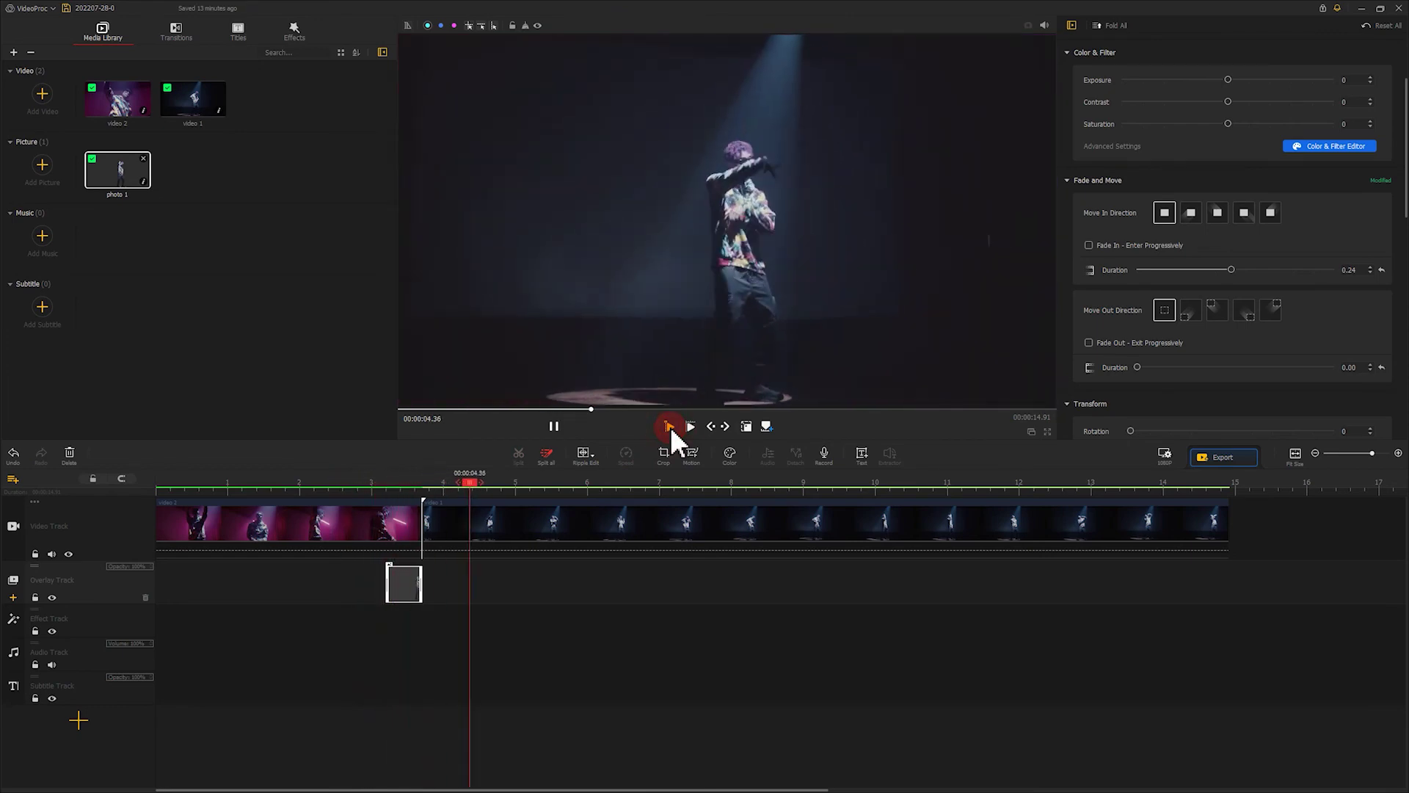
click(555, 427)
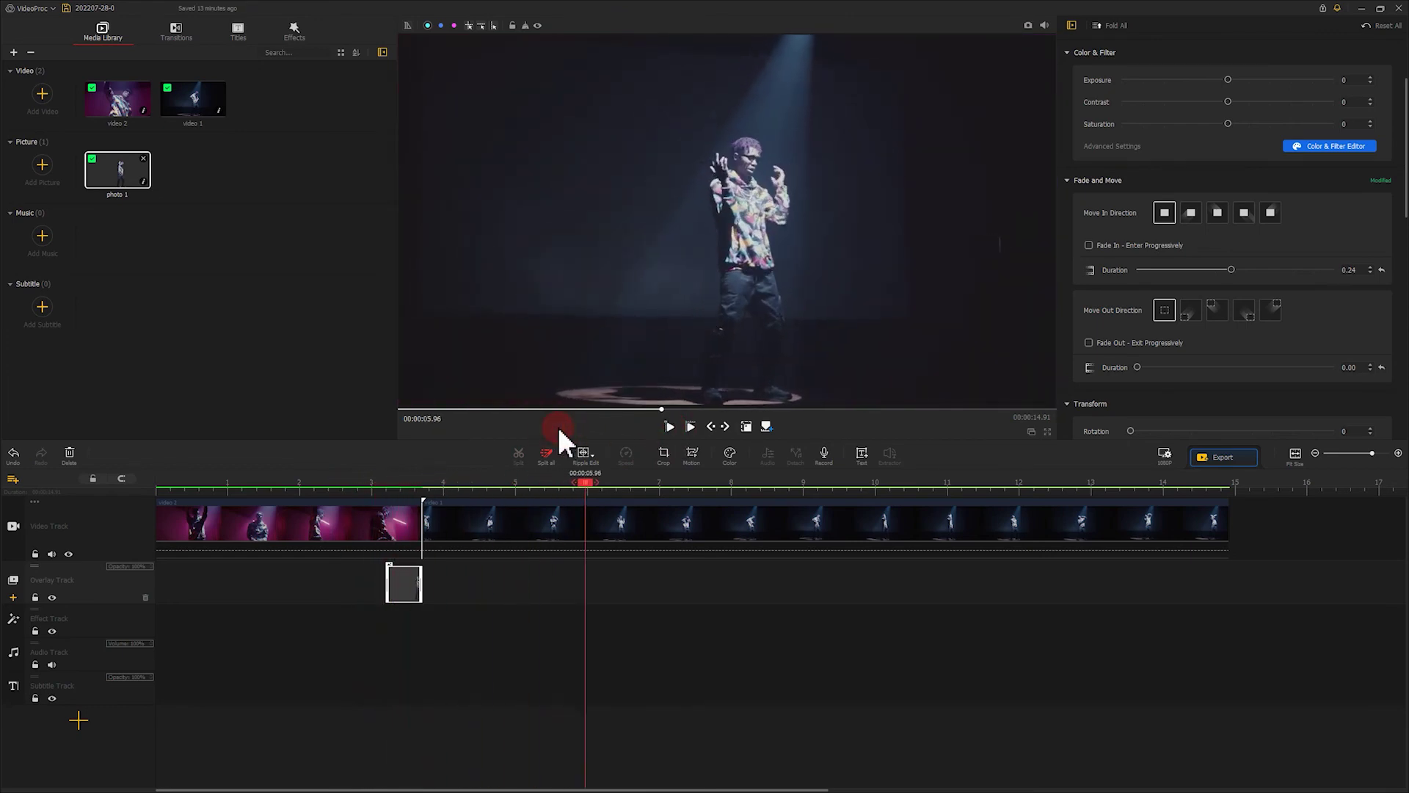
click(754, 508)
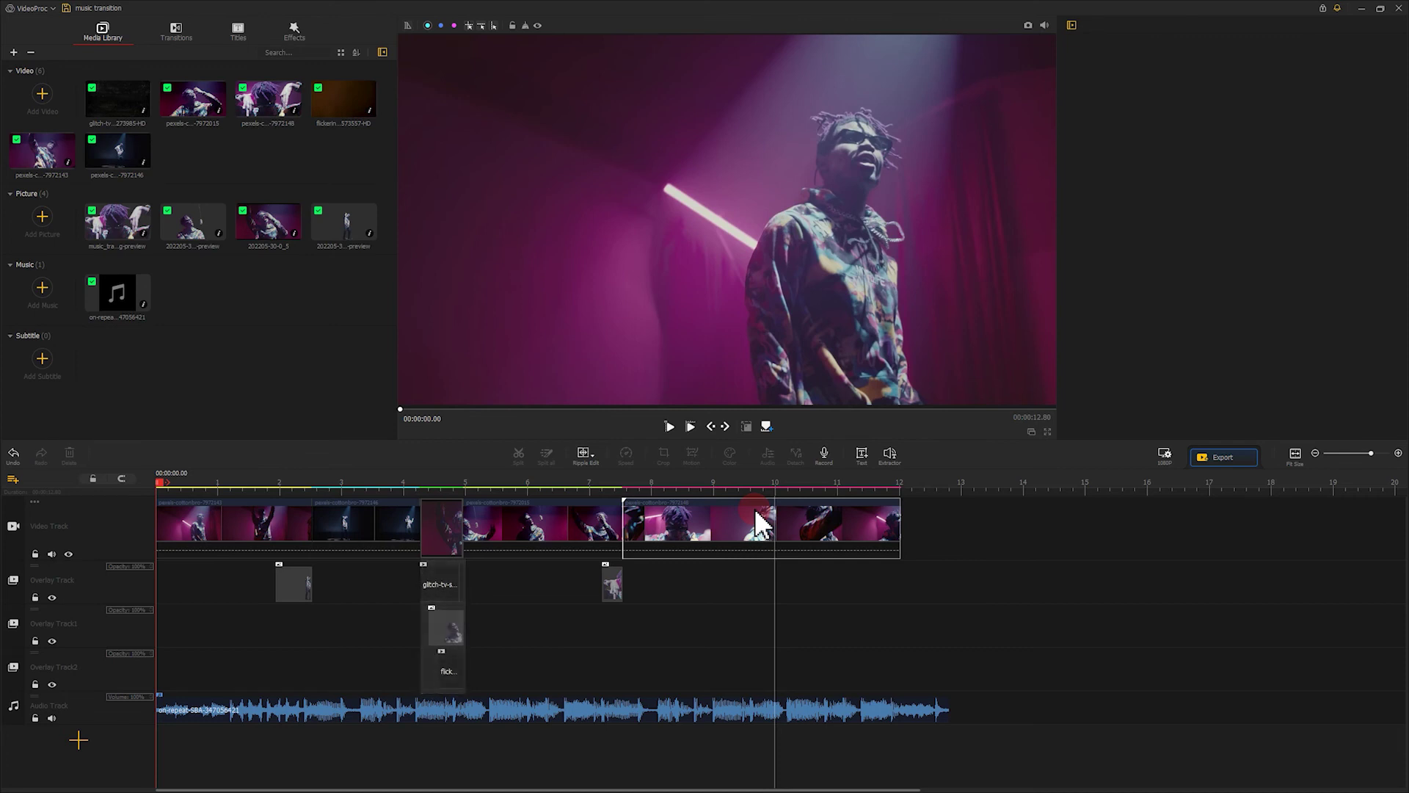
Play the 'music transition' project with its glitch and flicker overlays and music track
click(669, 428)
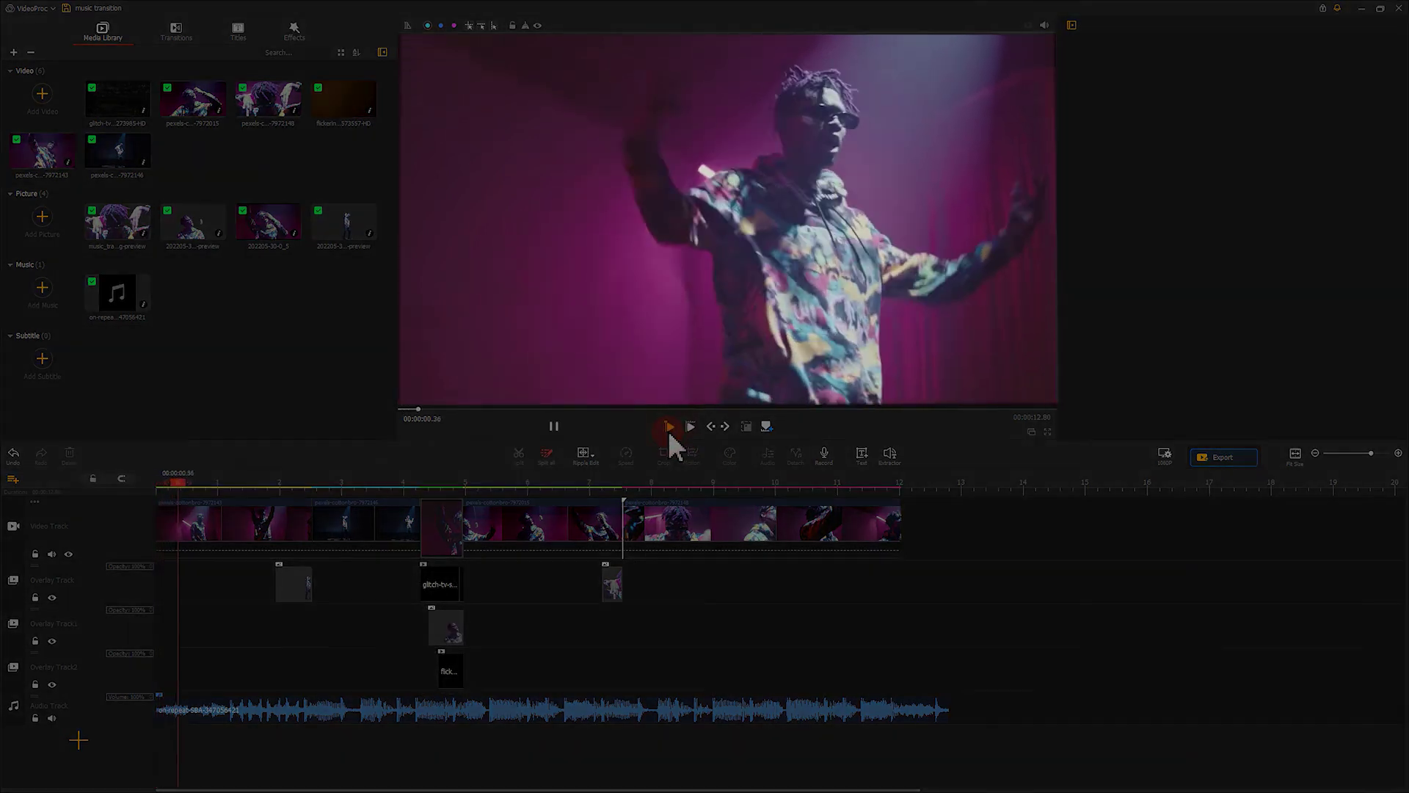